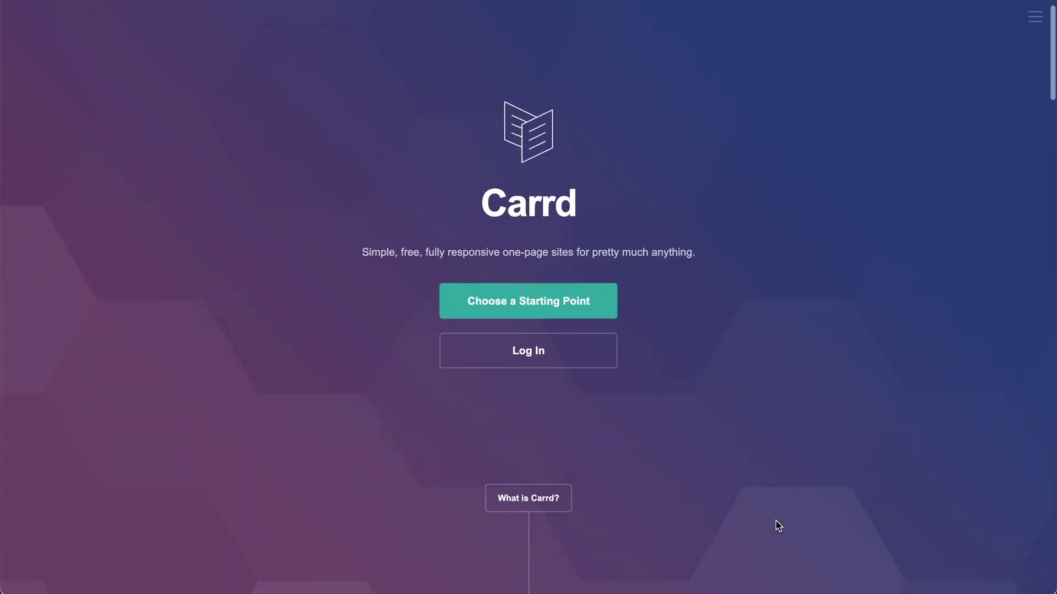
# - Scroll through Carrd's homepage features, highlighting the Forms feature heading along the way
pyautogui.scroll(-1, 778, 525)
pyautogui.scroll(-7, 778, 526)
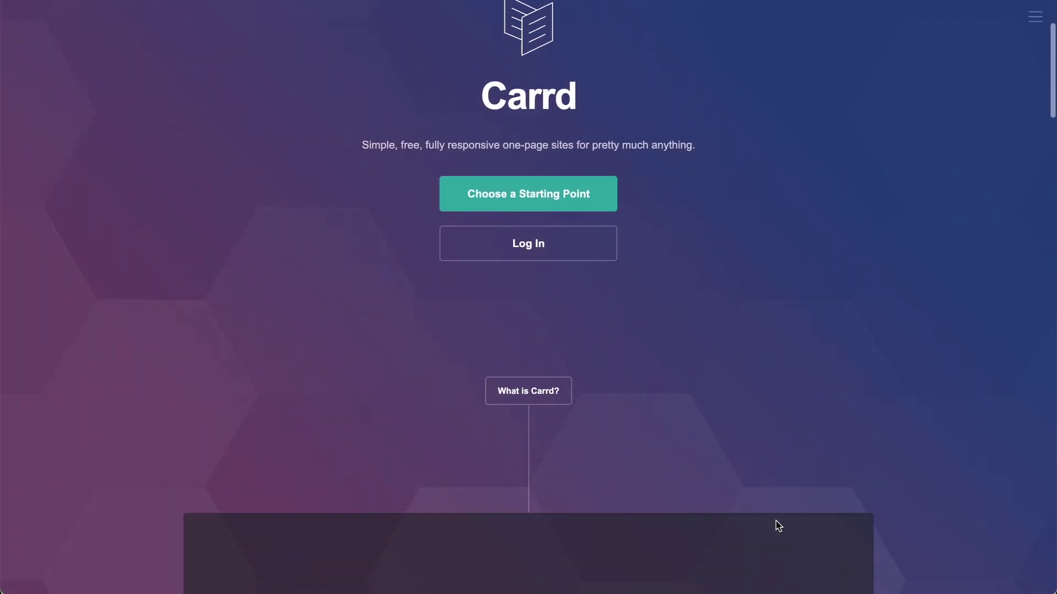
pyautogui.scroll(-6, 778, 526)
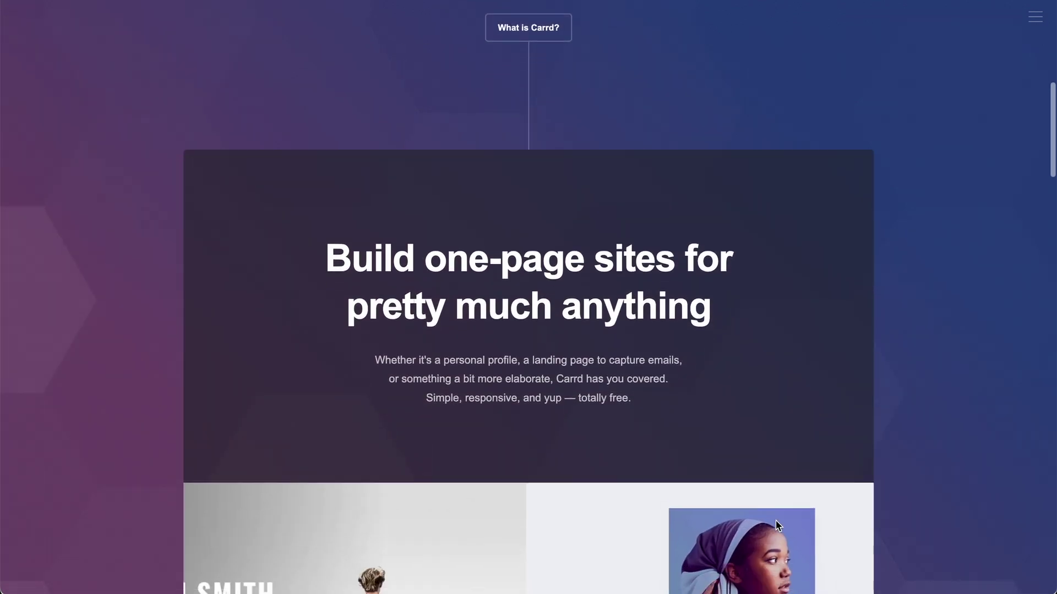
pyautogui.scroll(-5, 779, 526)
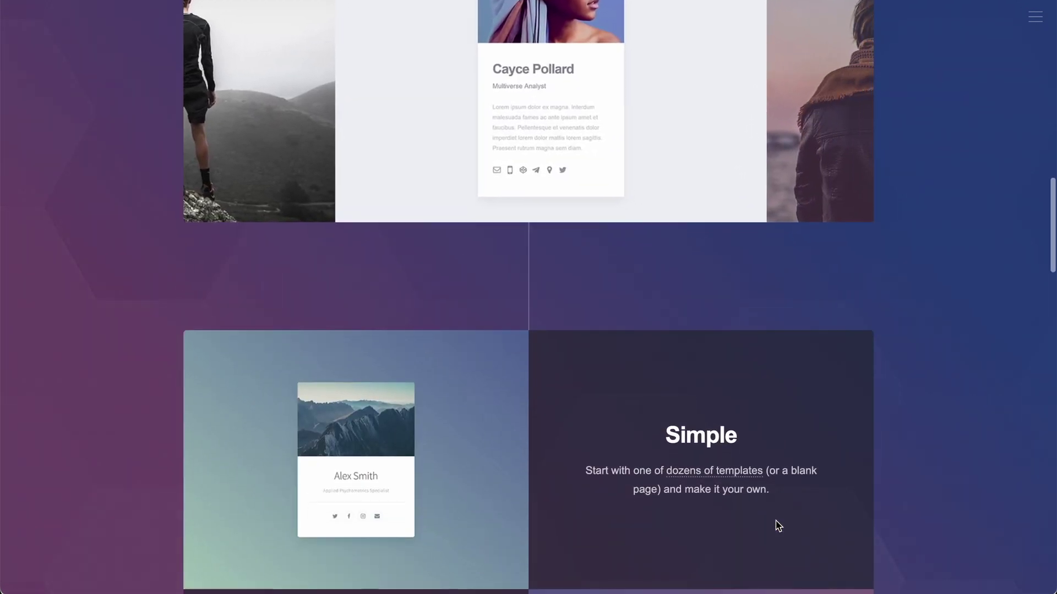
pyautogui.scroll(-5, 779, 525)
pyautogui.scroll(-2, 778, 525)
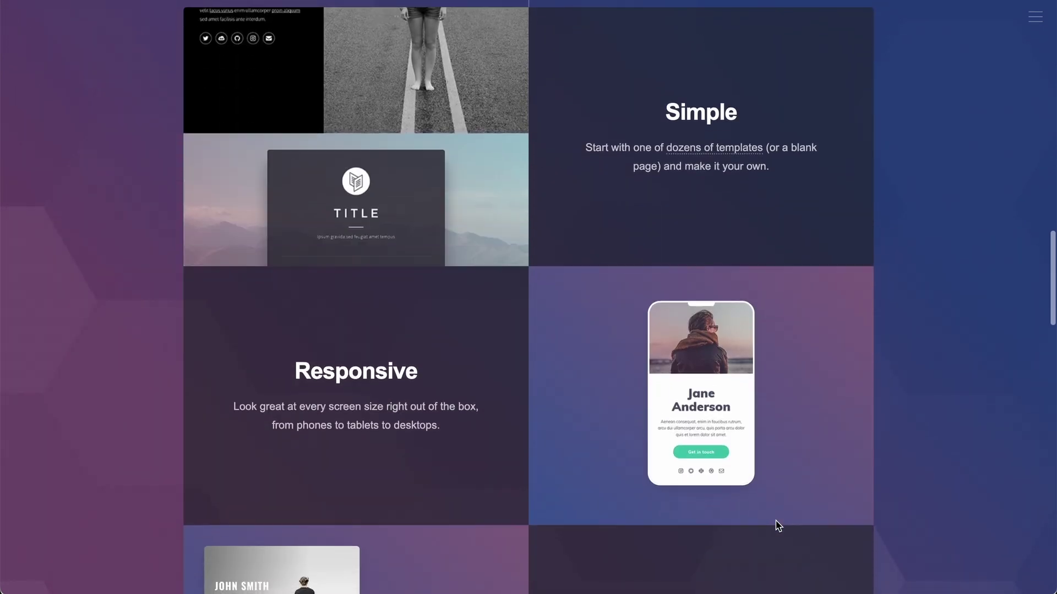
pyautogui.scroll(-3, 779, 525)
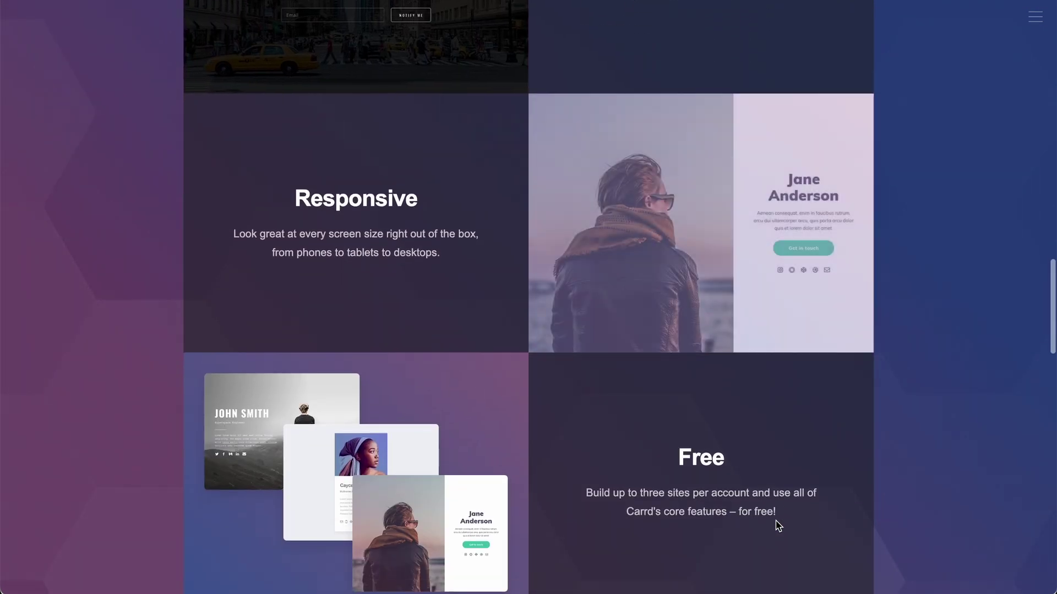
pyautogui.scroll(-3, 778, 526)
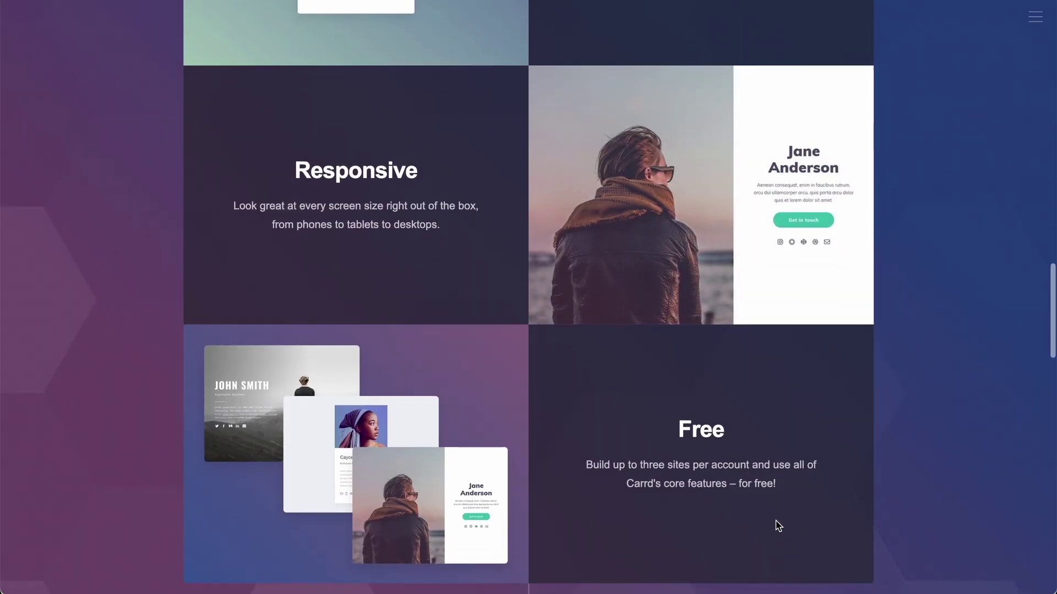
pyautogui.scroll(-3, 779, 526)
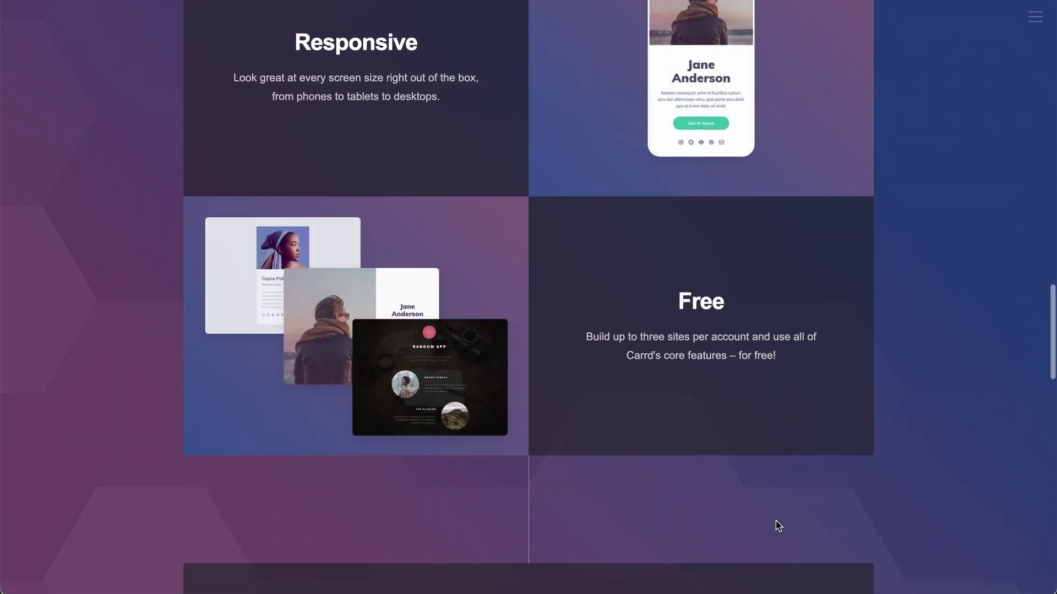
pyautogui.scroll(-10, 778, 525)
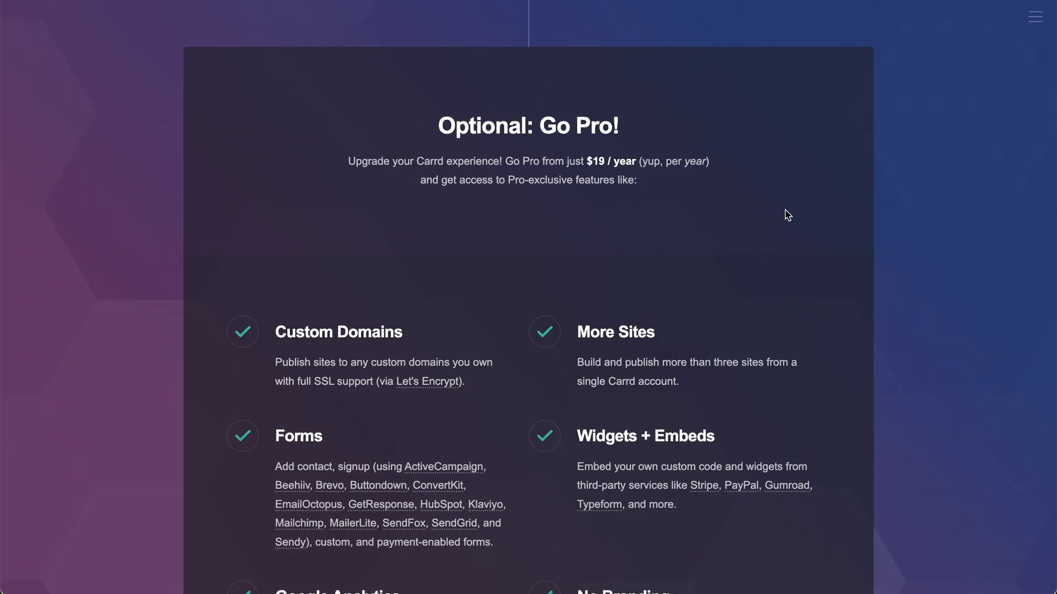
pyautogui.scroll(-2, 788, 215)
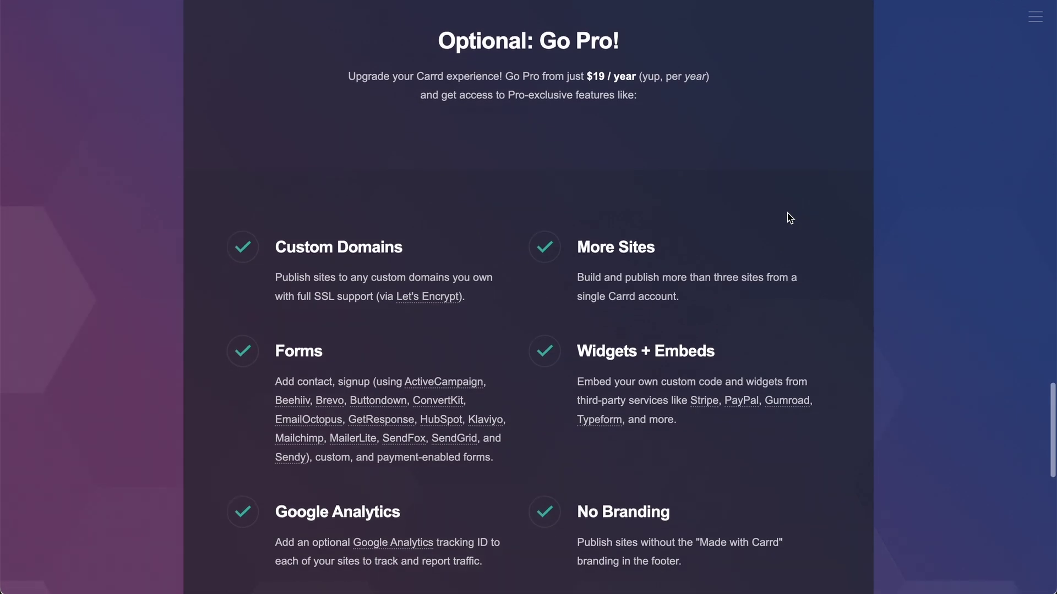
pyautogui.scroll(-2, 789, 218)
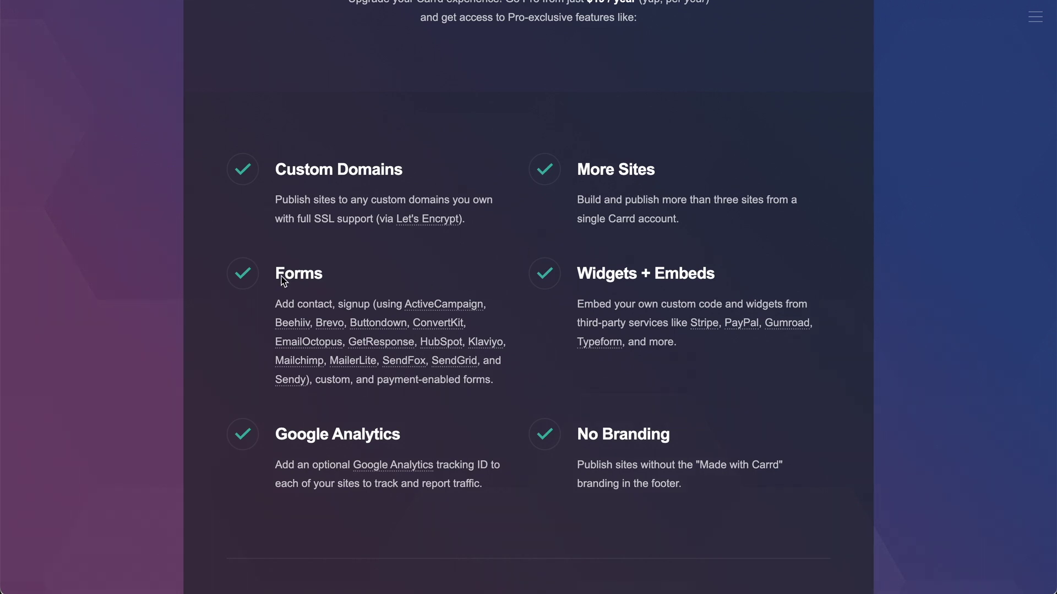
pyautogui.doubleClick(296, 278)
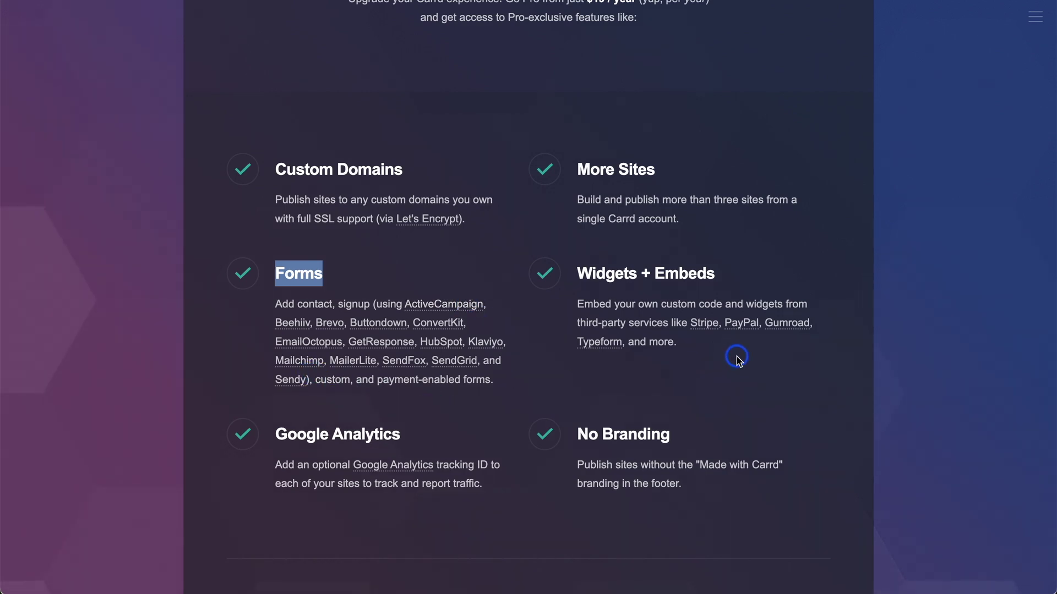
pyautogui.scroll(-1, 854, 342)
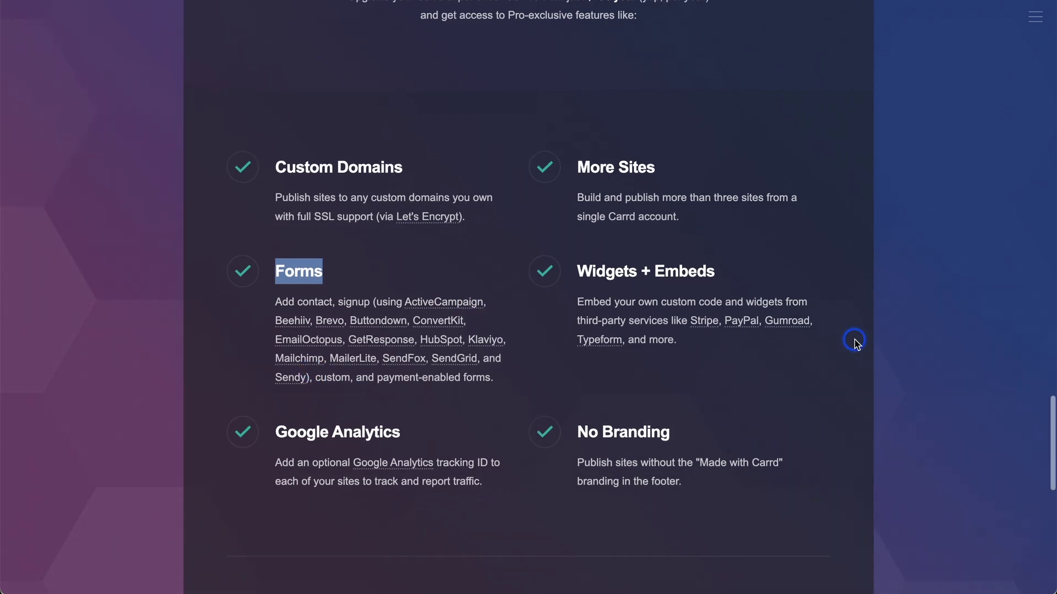
pyautogui.scroll(20, 855, 343)
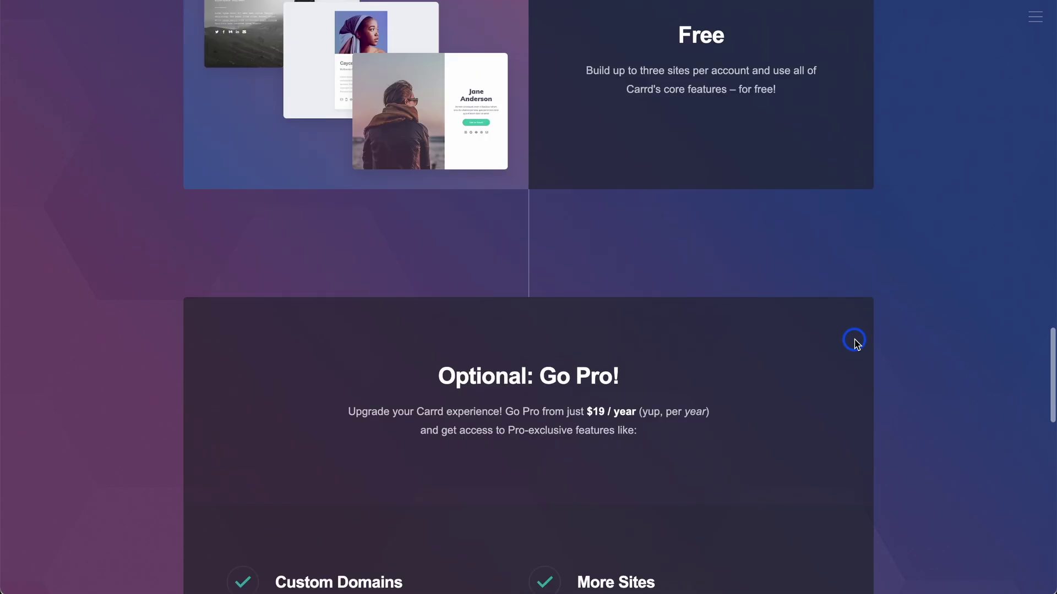
pyautogui.scroll(2, 854, 342)
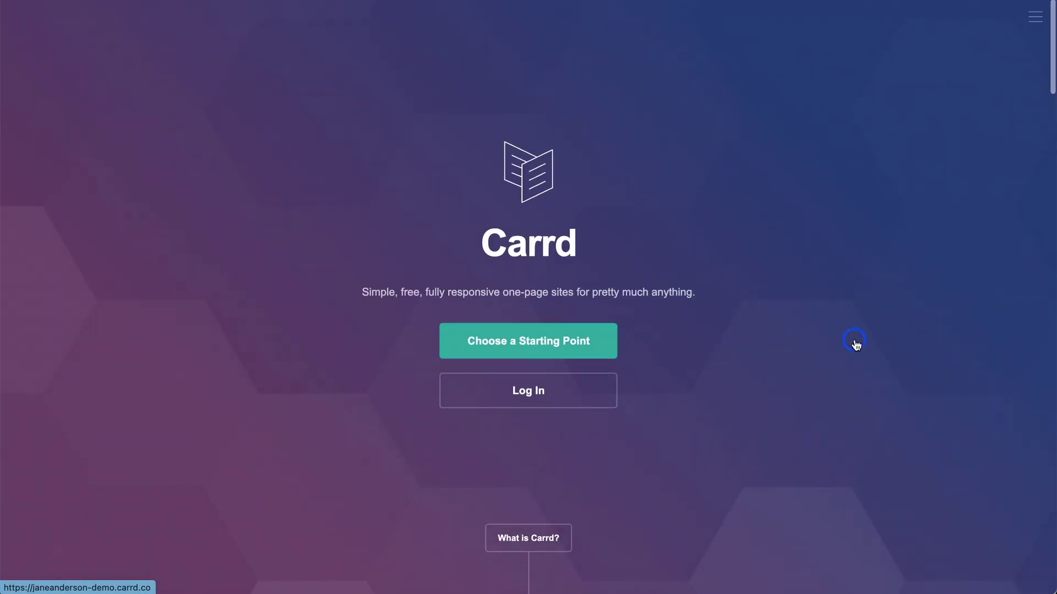
# - Pick the Newsletter template from the Form category and start the Pro free trial with it
pyautogui.click(495, 342)
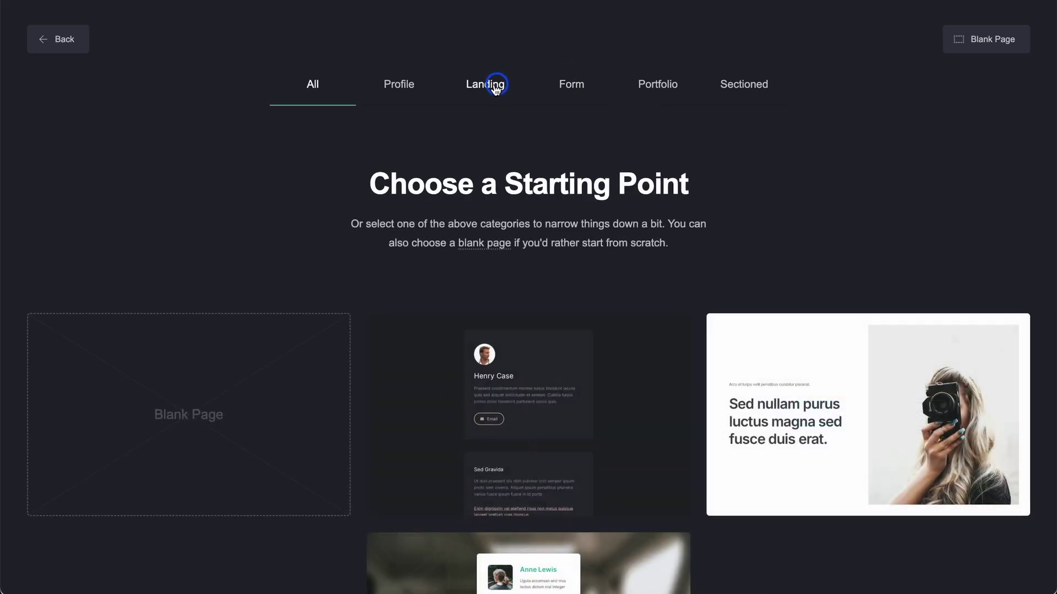
pyautogui.click(572, 87)
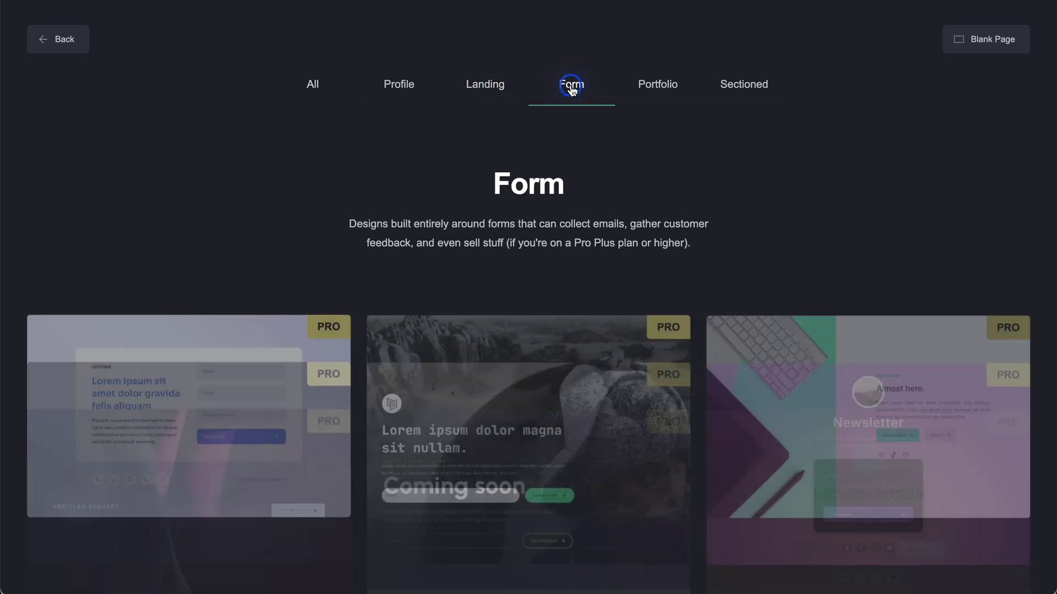
pyautogui.scroll(-1, 745, 261)
pyautogui.scroll(-2, 745, 261)
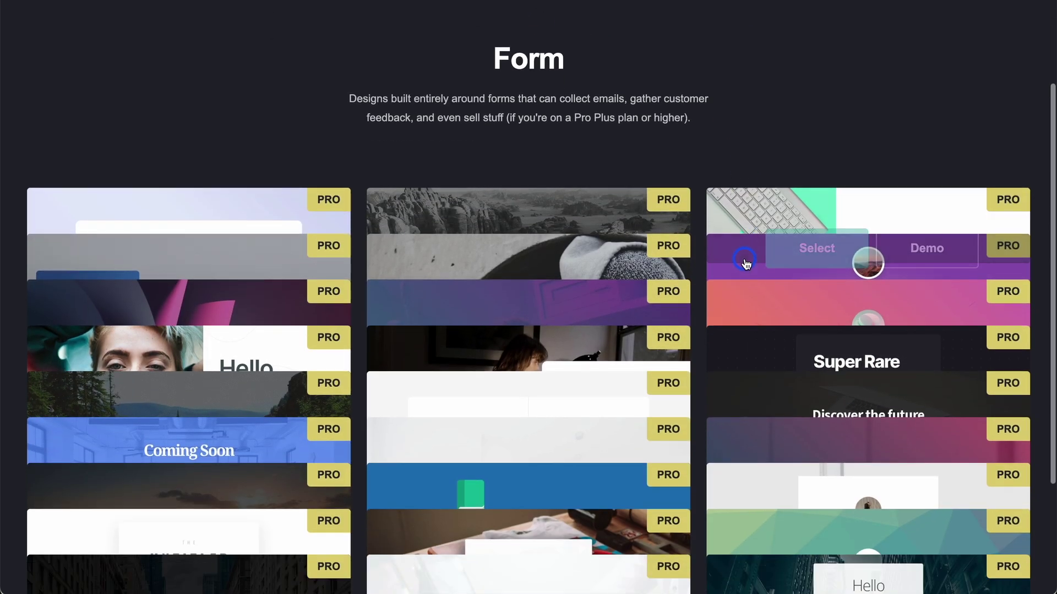
pyautogui.click(829, 259)
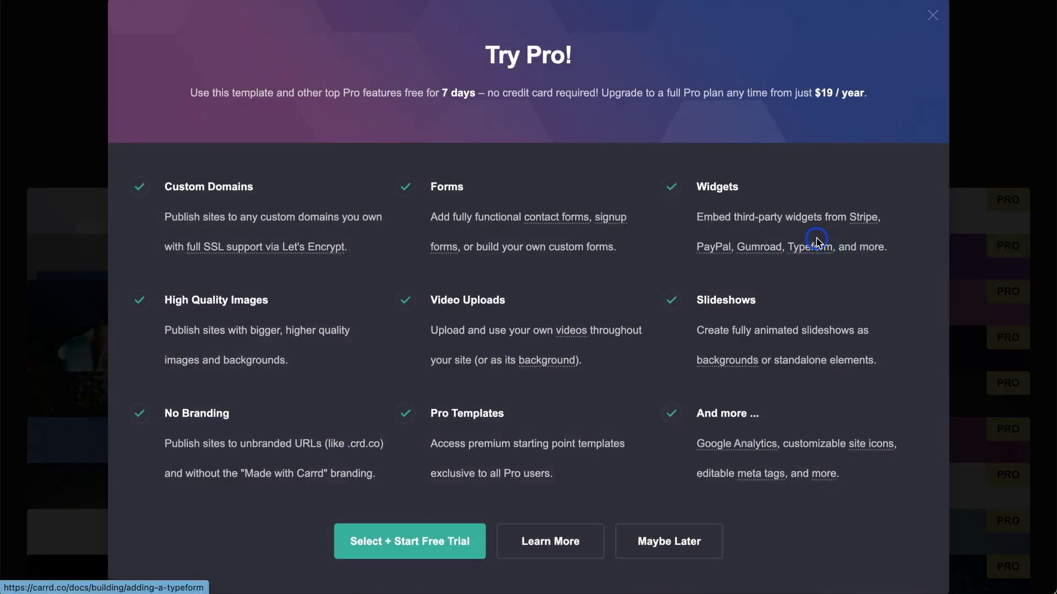
pyautogui.click(421, 539)
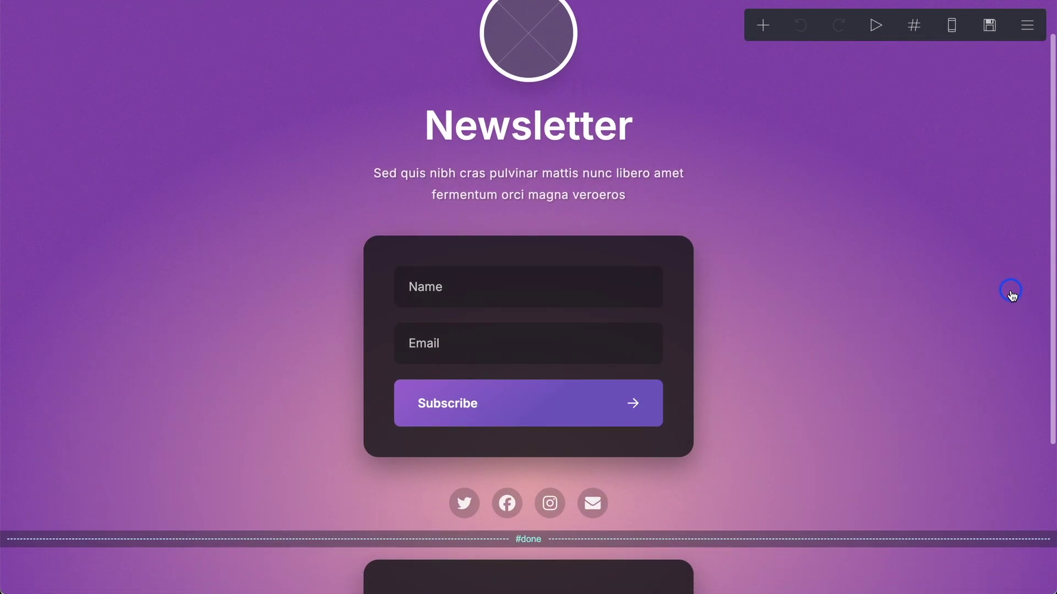
# - Select the image, Newsletter heading and signup form, then view its provider list, keeping Mailchimp
pyautogui.click(591, 60)
pyautogui.click(589, 167)
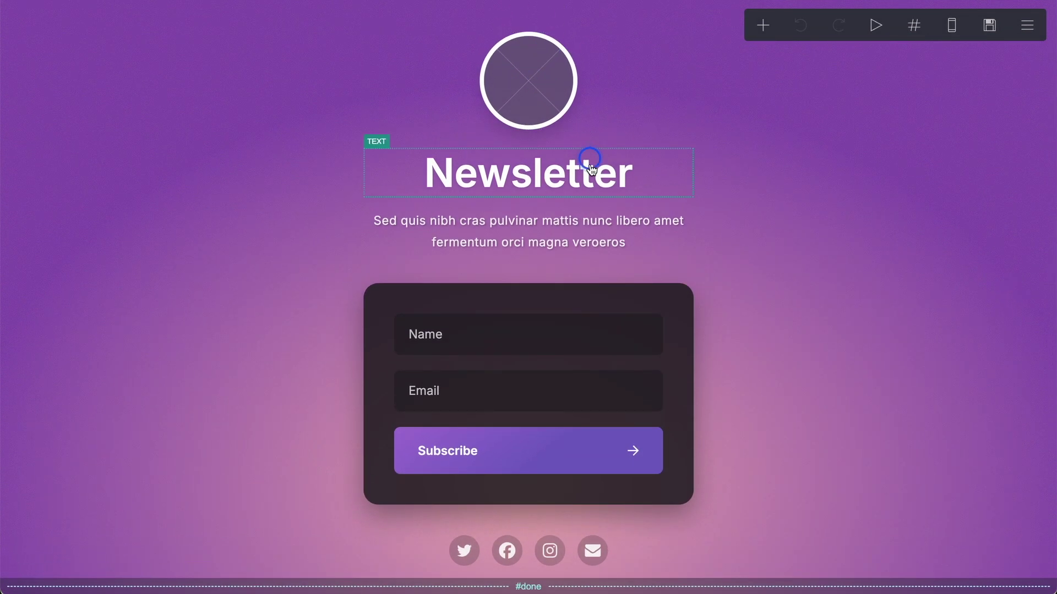
pyautogui.click(493, 176)
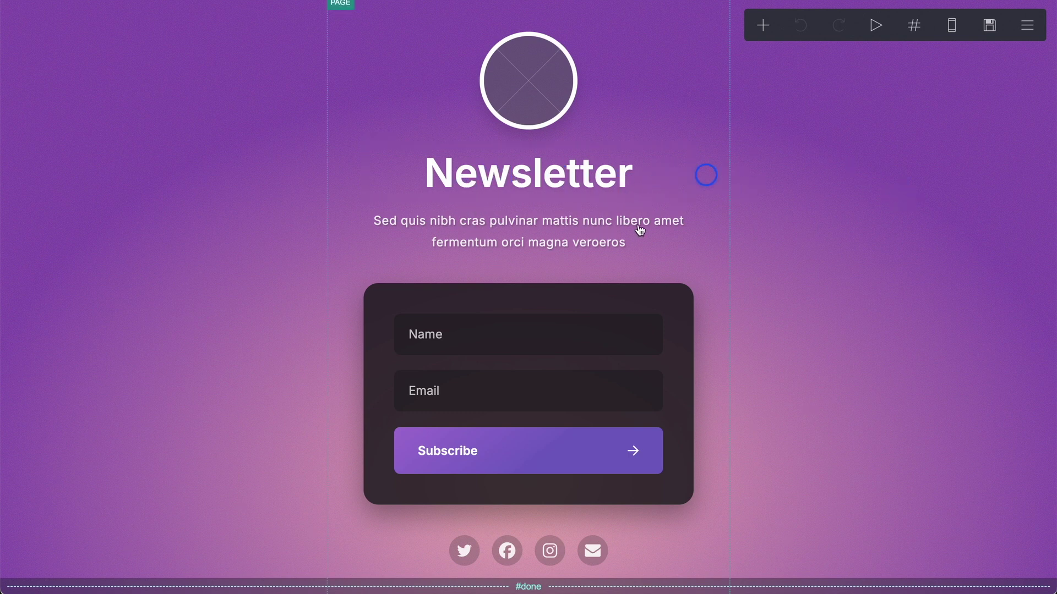
pyautogui.click(575, 339)
pyautogui.click(575, 341)
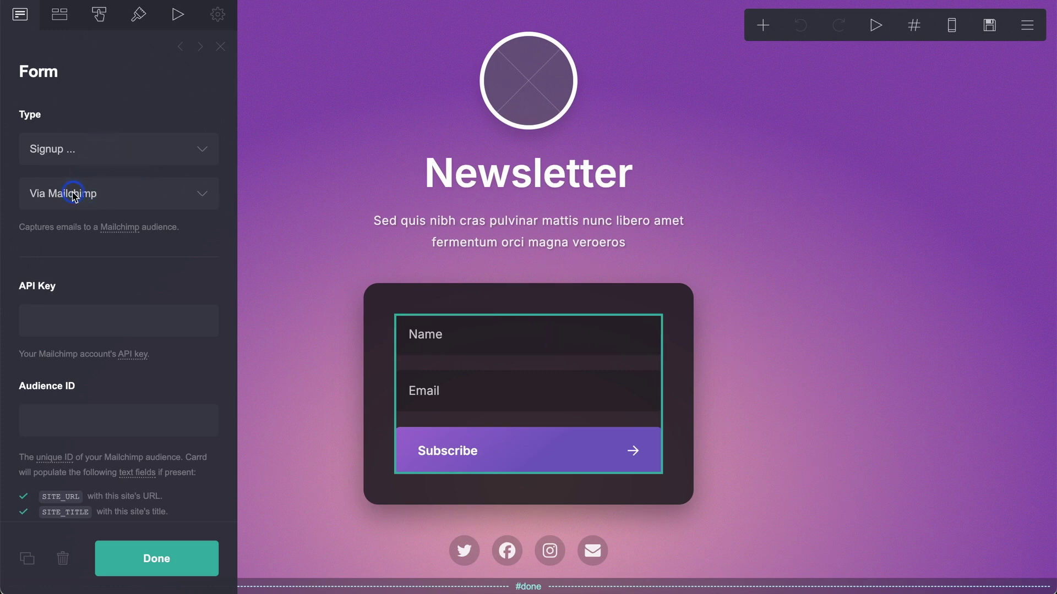
pyautogui.click(107, 196)
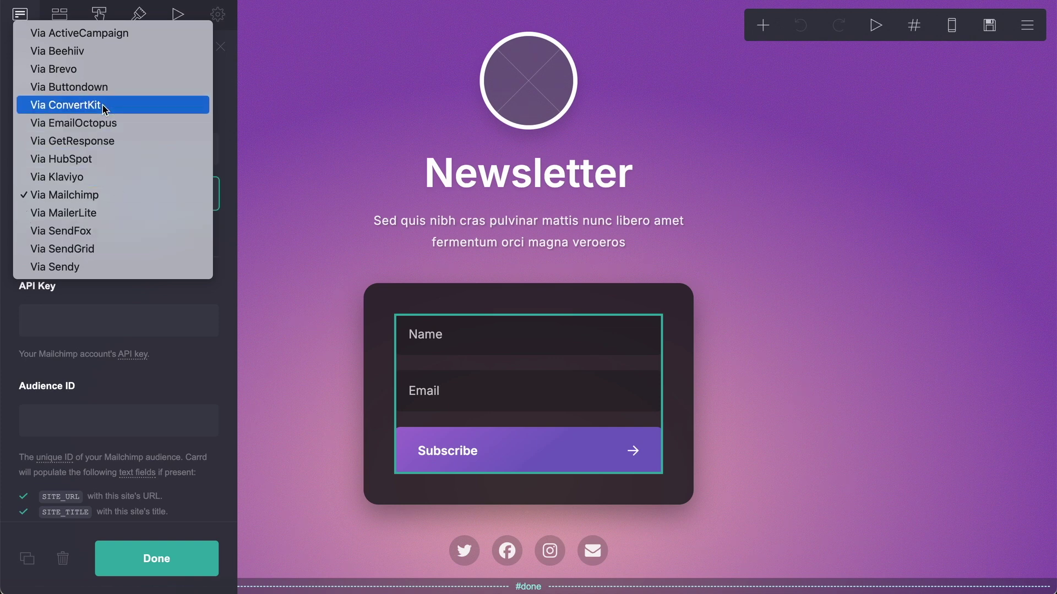
pyautogui.click(382, 113)
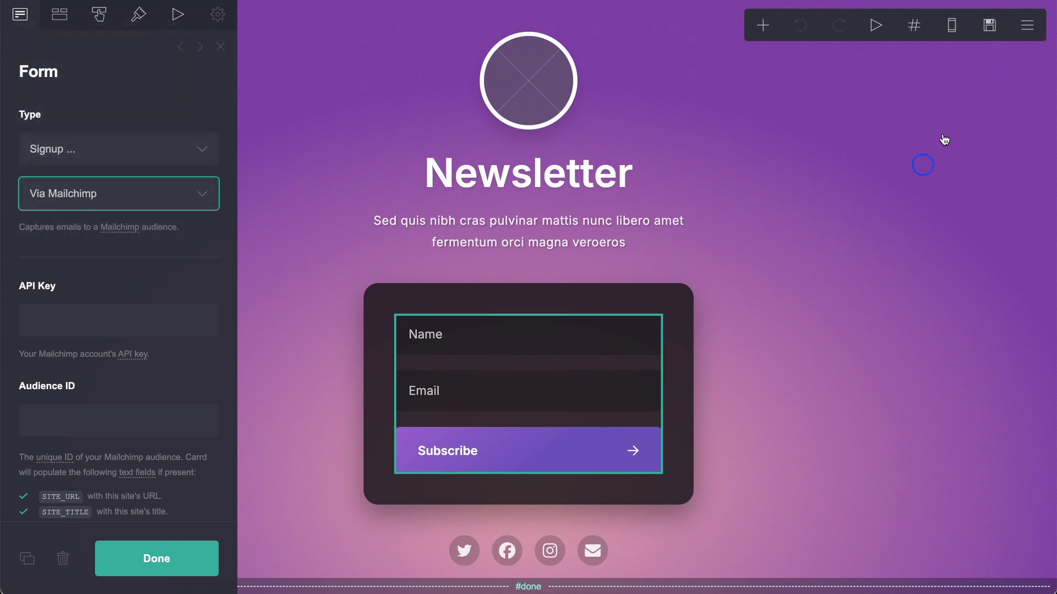
# - Review the Publish panel's Action options, then open the page's #FFC0B8 to #7D42B8 radial-gradient background
pyautogui.click(1026, 33)
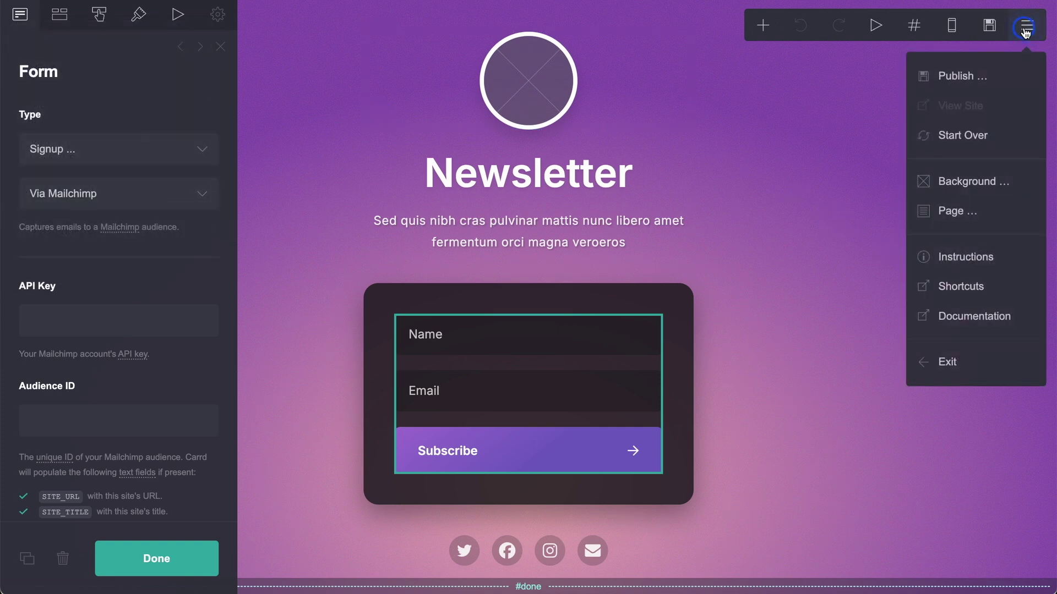
pyautogui.click(988, 77)
pyautogui.scroll(-10, 120, 374)
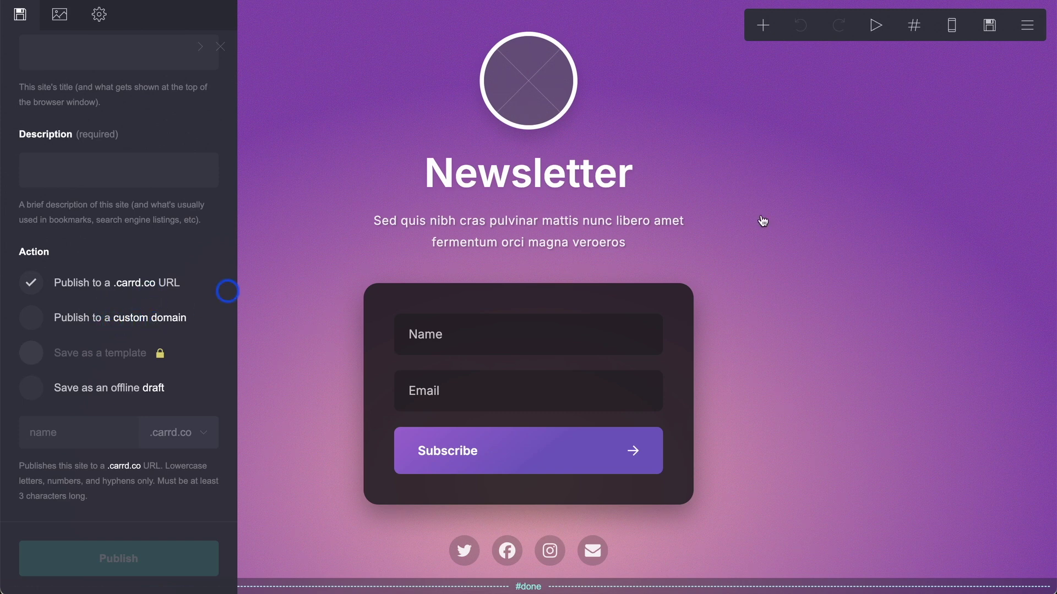
pyautogui.click(931, 215)
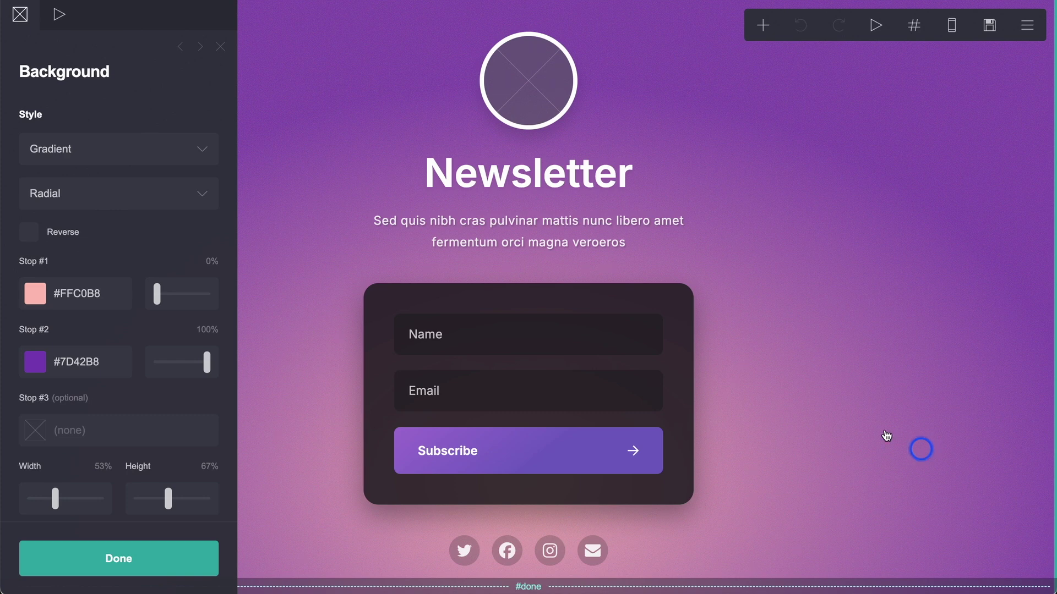
# - Switch the newsletter form's signup provider from 'Via Mailchimp' to 'Via ActiveCampaign'
pyautogui.click(628, 189)
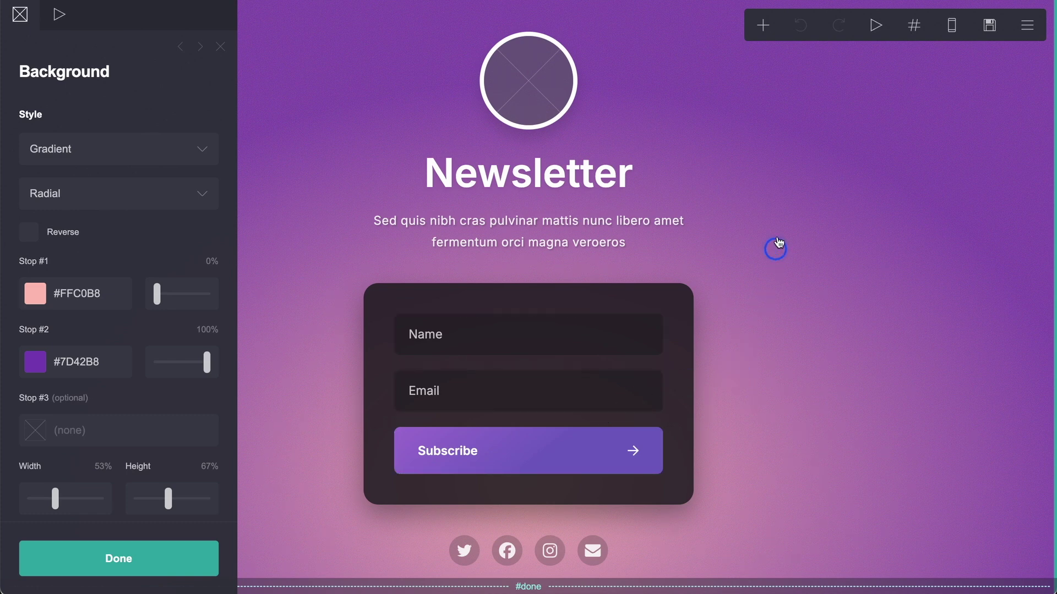
pyautogui.scroll(-3, 788, 251)
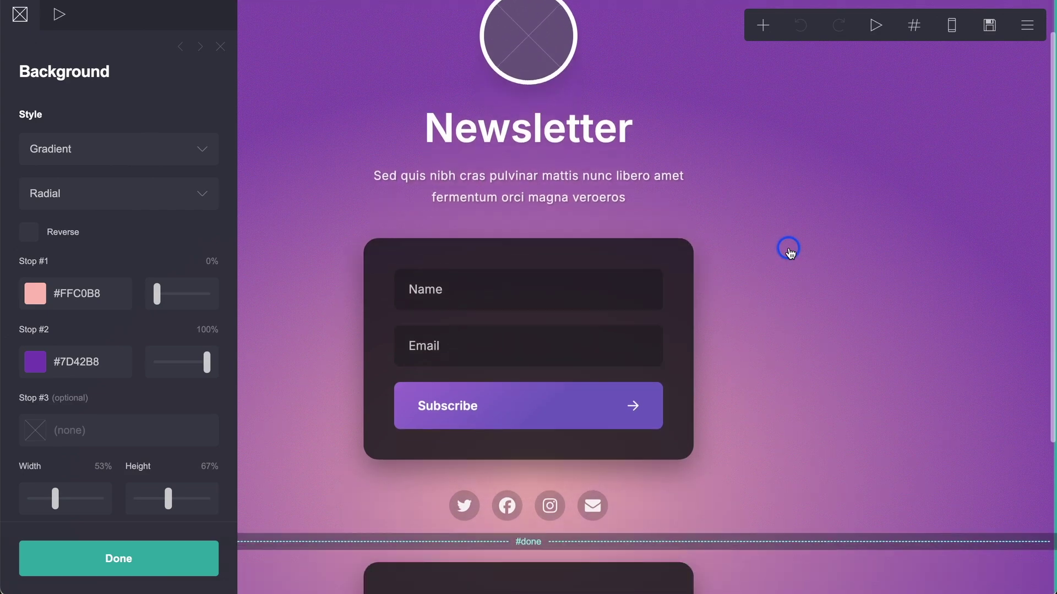
pyautogui.scroll(3, 789, 251)
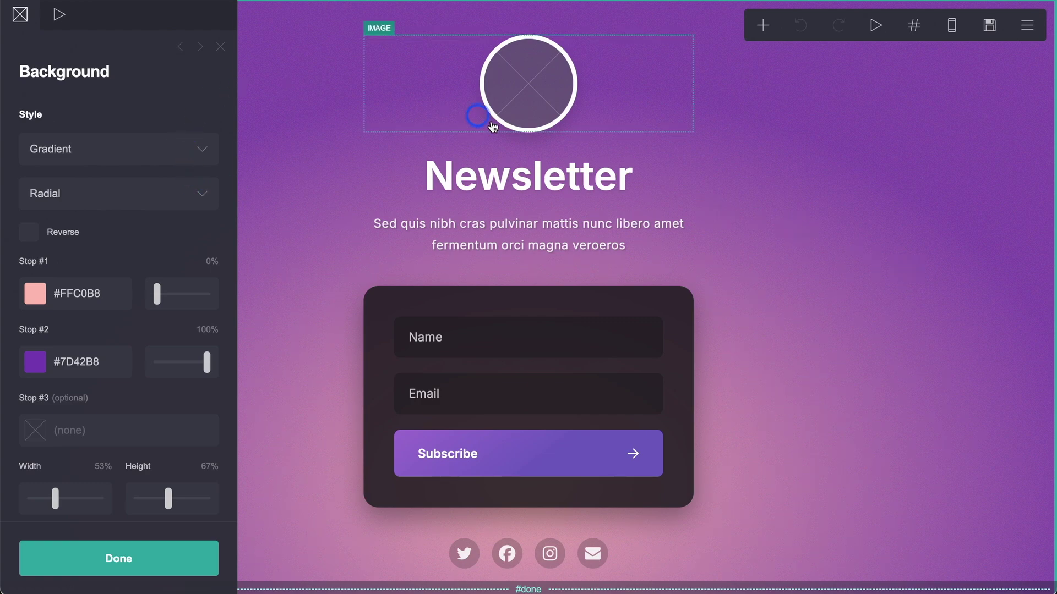
pyautogui.click(456, 343)
pyautogui.click(197, 193)
pyautogui.click(148, 35)
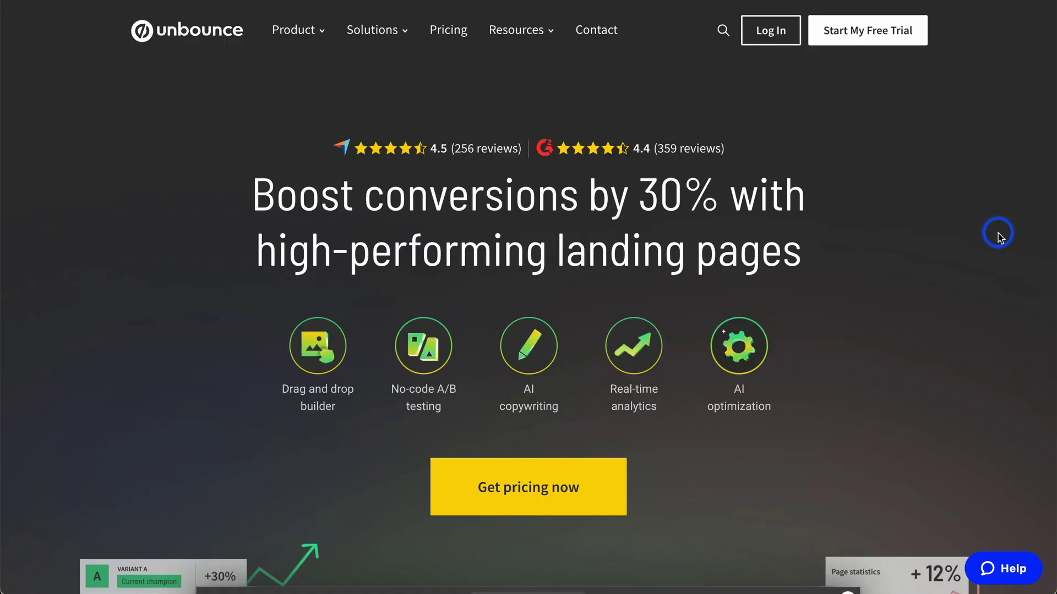
# - Scroll down the Unbounce homepage through its faster page creation, A/B testing and AI optimization features
pyautogui.scroll(-1, 1000, 236)
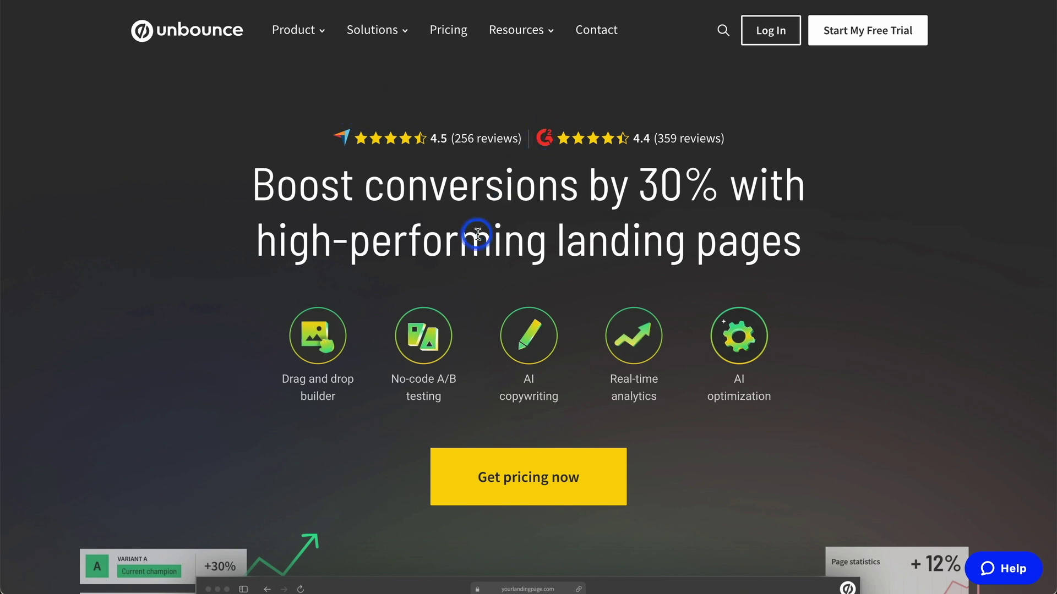
pyautogui.scroll(-1, 478, 234)
pyautogui.scroll(1, 477, 234)
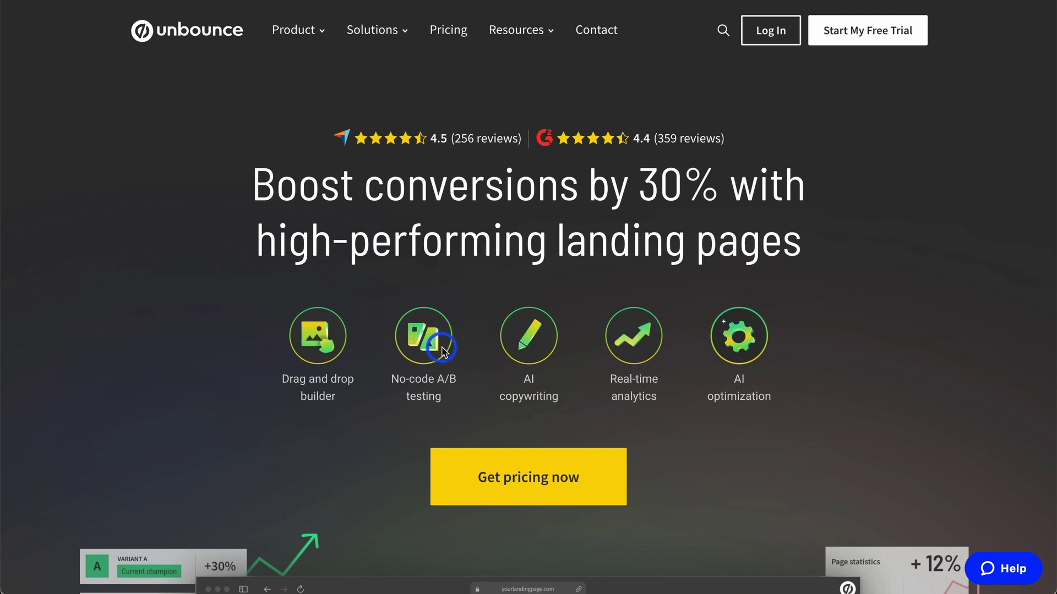
pyautogui.scroll(-7, 249, 262)
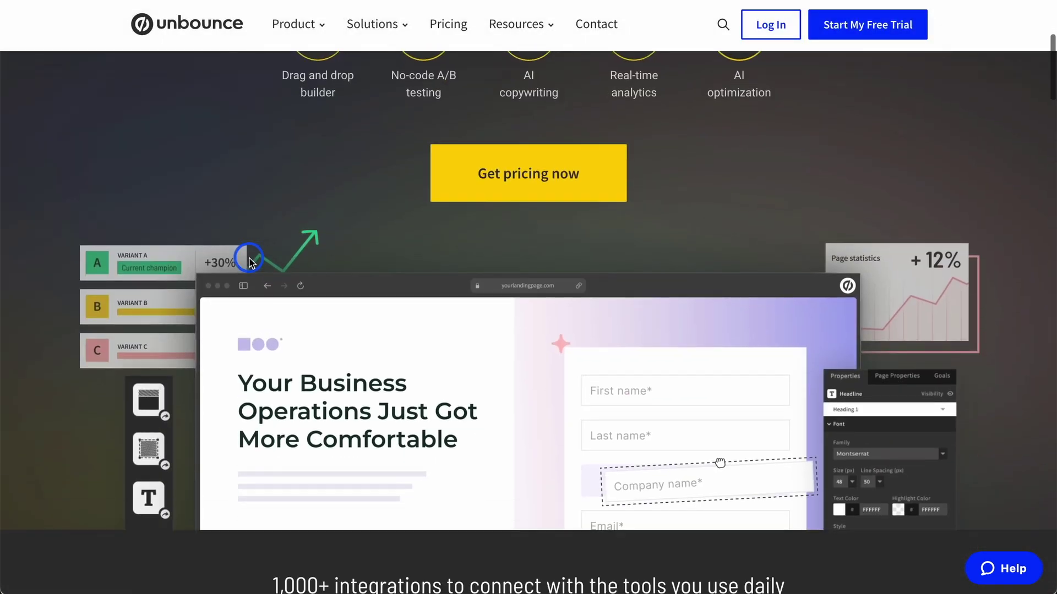
pyautogui.scroll(-2, 249, 261)
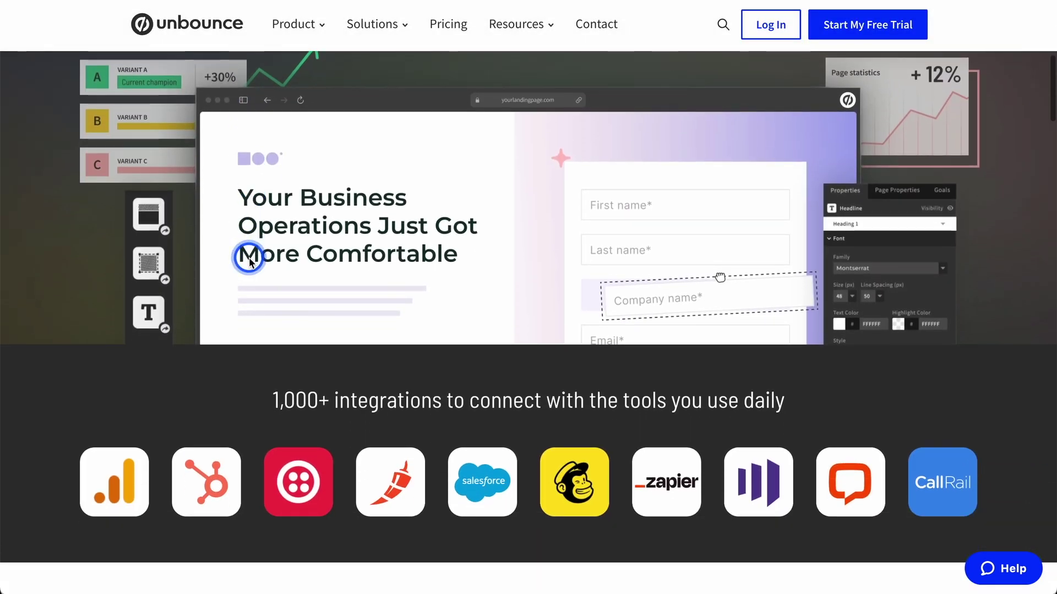
pyautogui.scroll(-4, 249, 261)
pyautogui.scroll(-1, 249, 261)
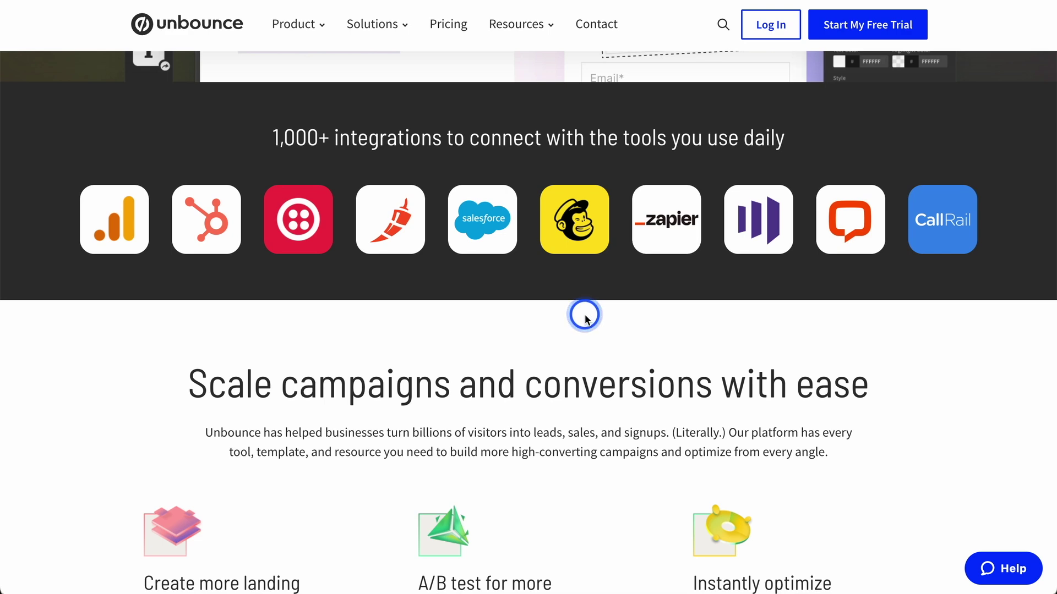
pyautogui.scroll(-1, 584, 318)
pyautogui.scroll(-1, 584, 318)
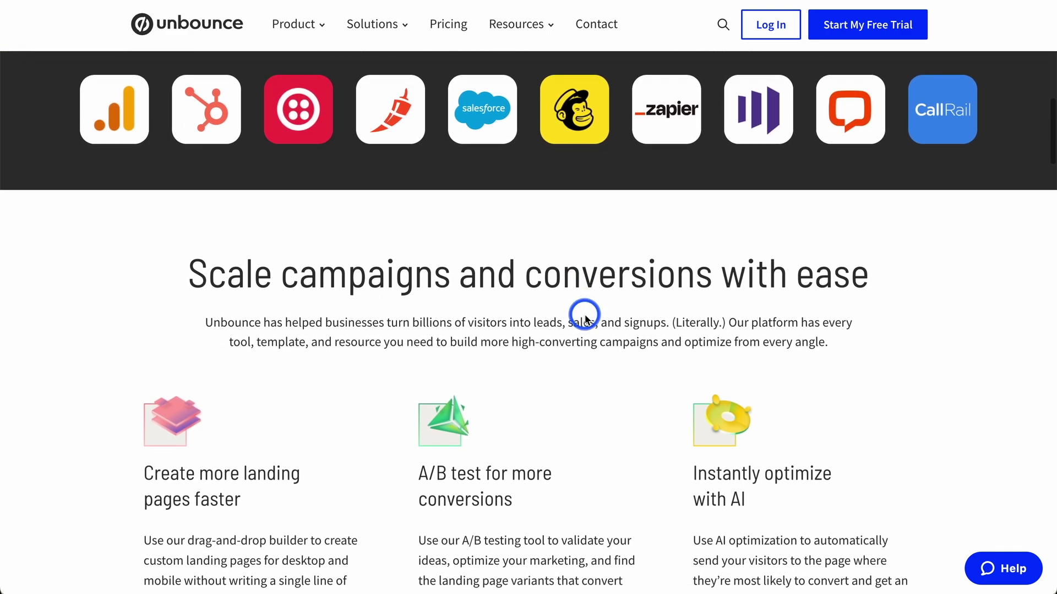
pyautogui.scroll(-2, 584, 318)
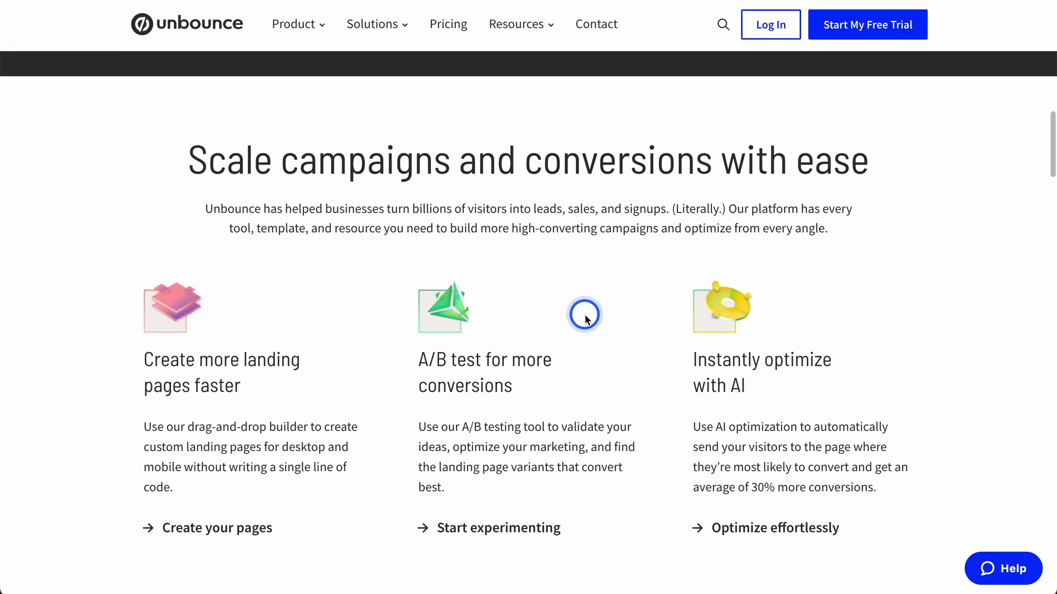
pyautogui.scroll(-1, 584, 318)
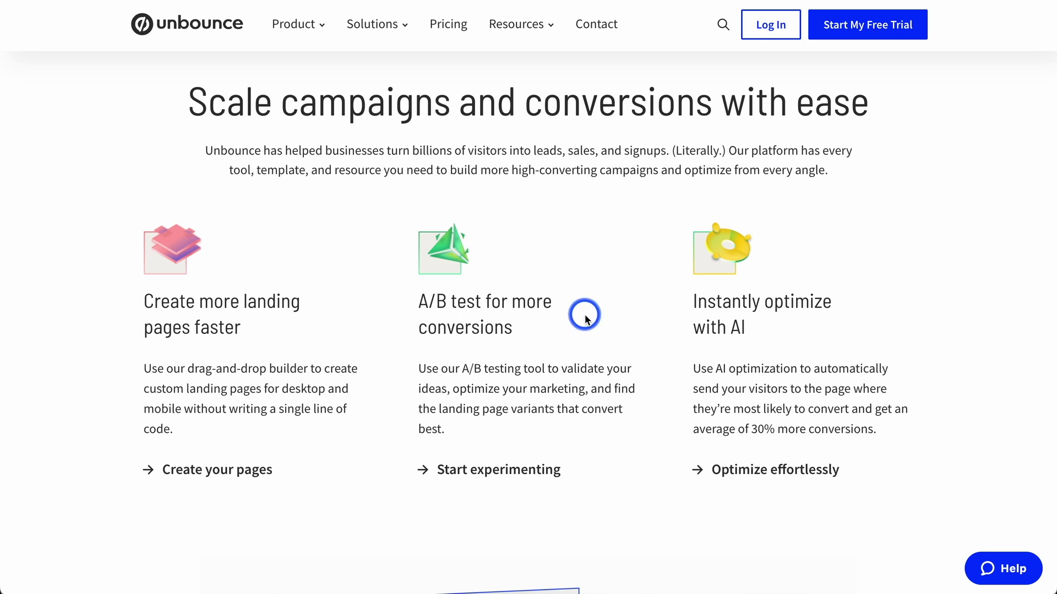
pyautogui.scroll(-2, 586, 318)
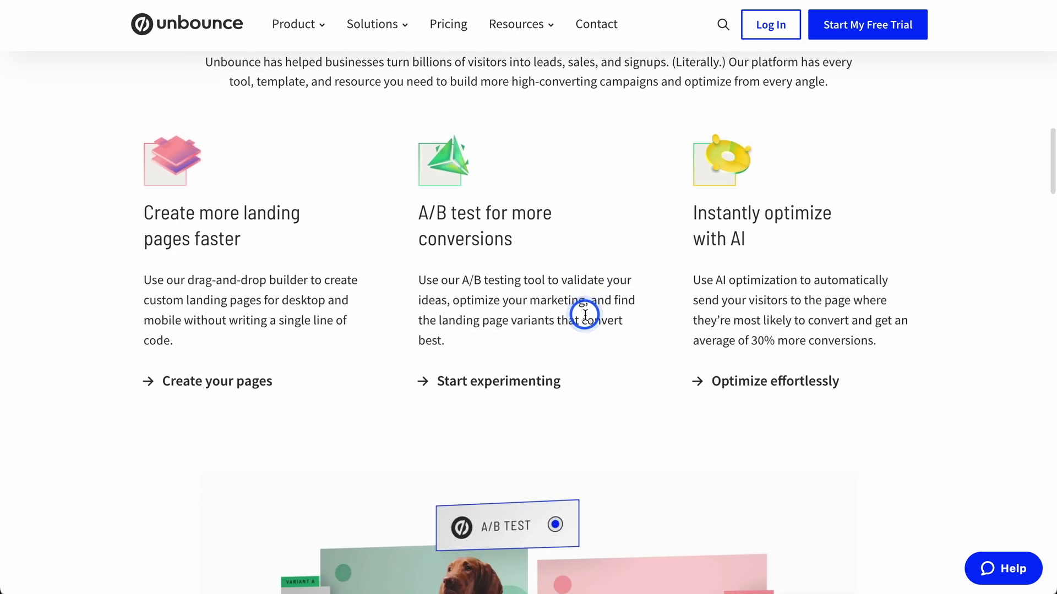
pyautogui.click(251, 386)
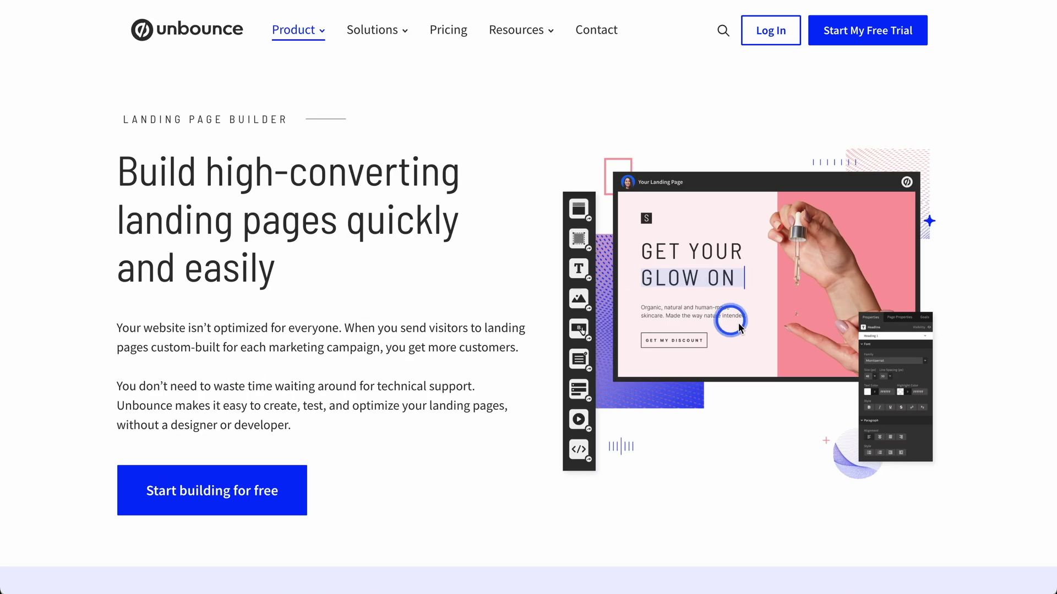
pyautogui.scroll(-3, 738, 327)
pyautogui.scroll(-3, 739, 327)
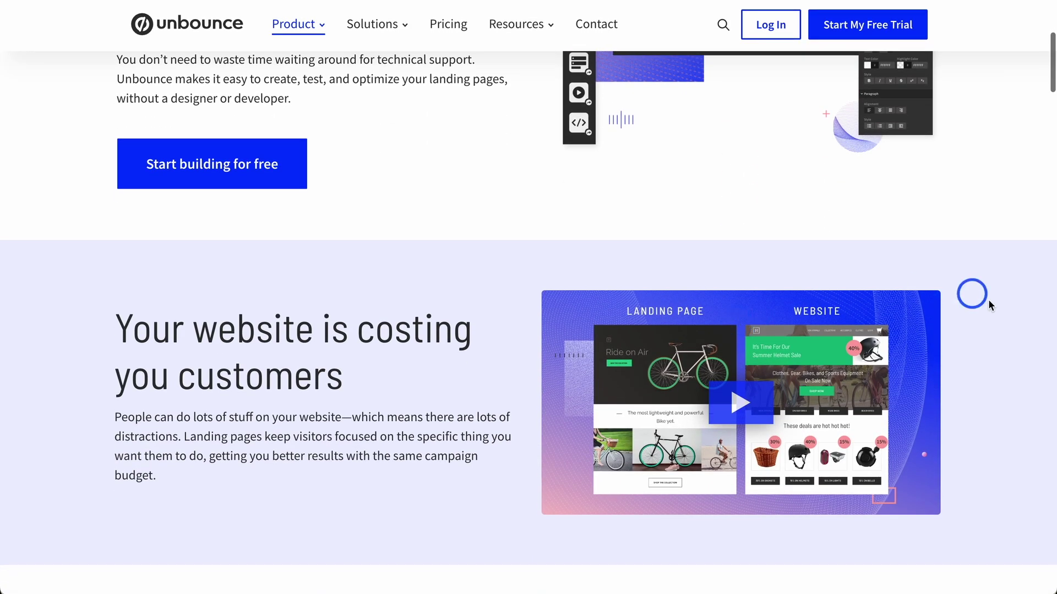
pyautogui.scroll(-10, 986, 328)
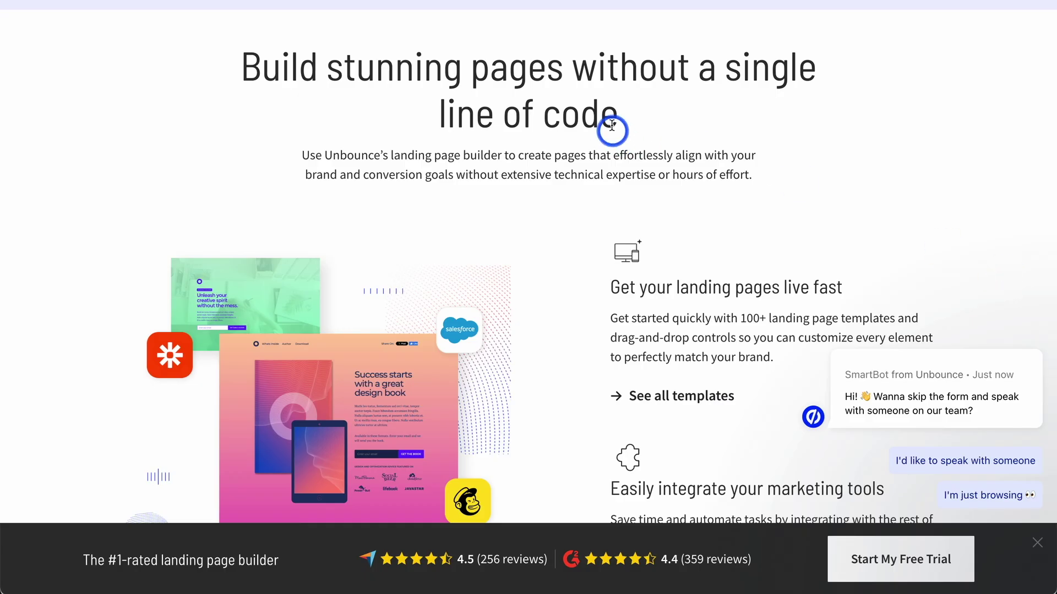
pyautogui.scroll(-2, 625, 122)
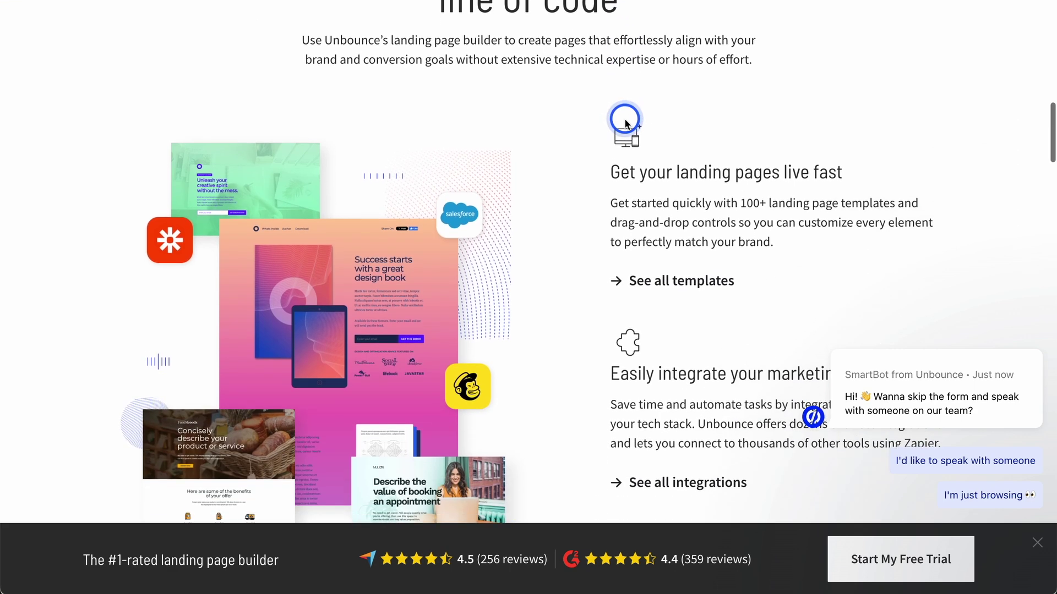
pyautogui.scroll(-3, 373, 304)
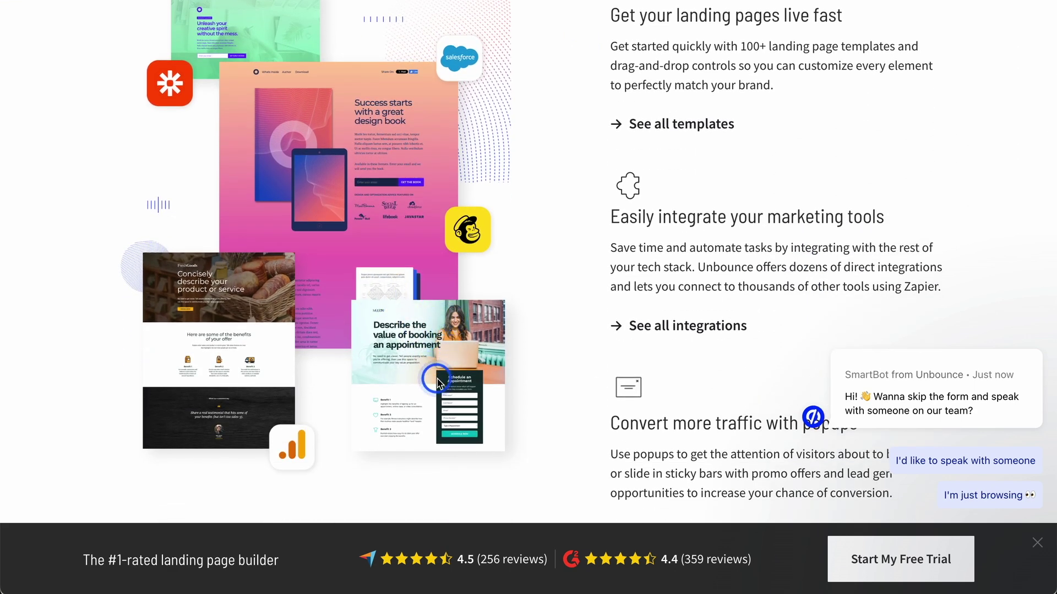
pyautogui.scroll(1, 435, 258)
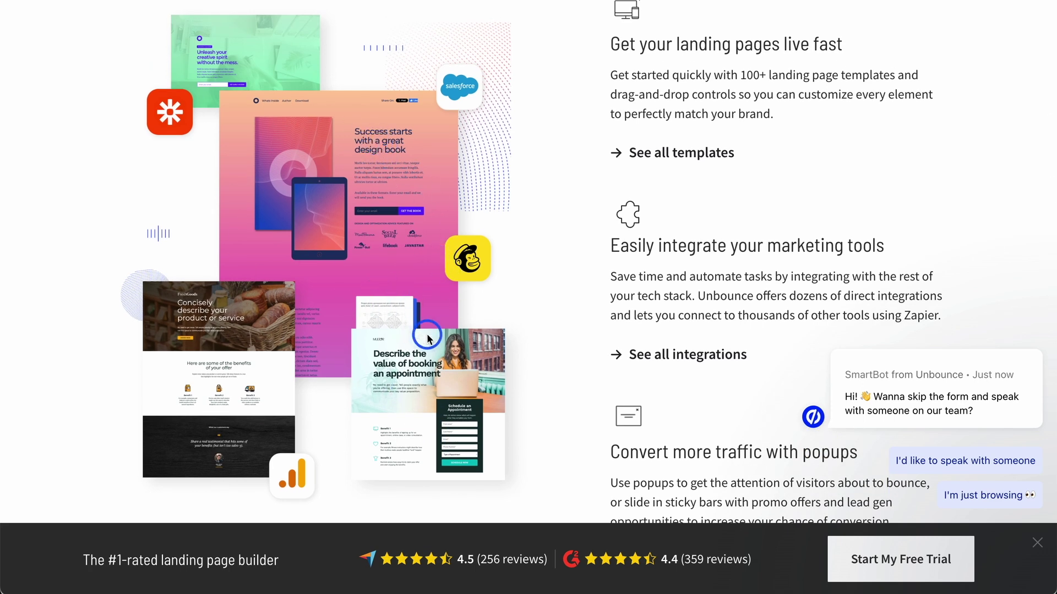
pyautogui.scroll(-7, 428, 337)
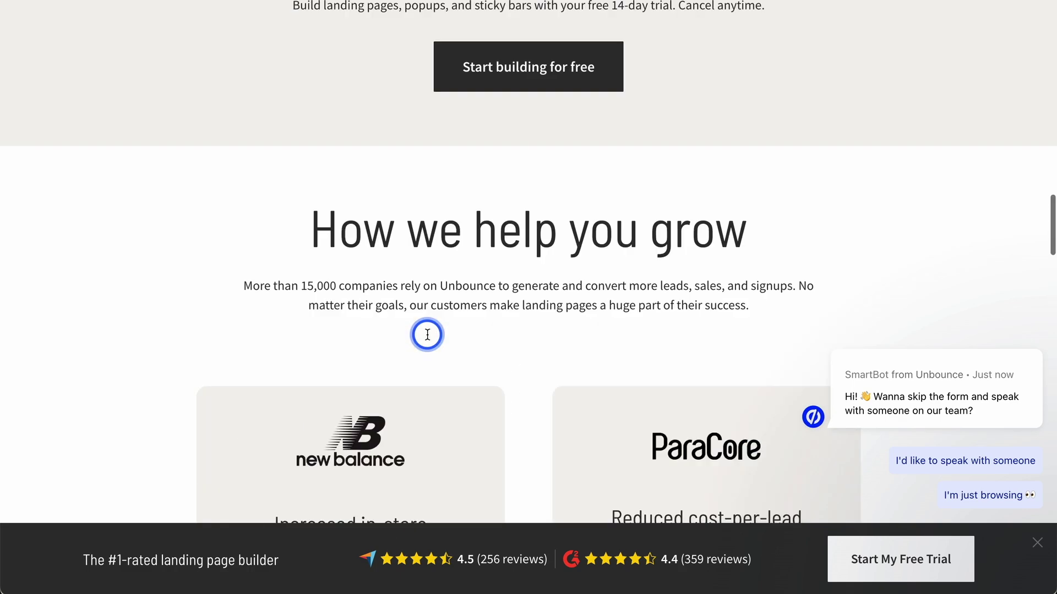
pyautogui.scroll(15, 427, 334)
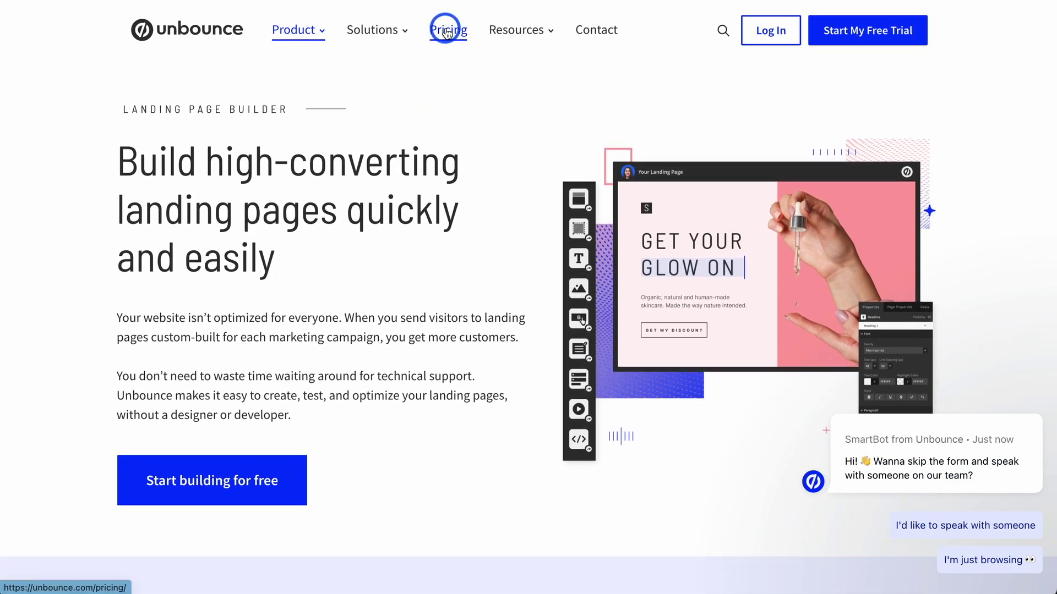
# - Show Unbounce pricing billed monthly (Build $99, Experiment $149, Optimize $249) and scroll the plan features
pyautogui.click(447, 33)
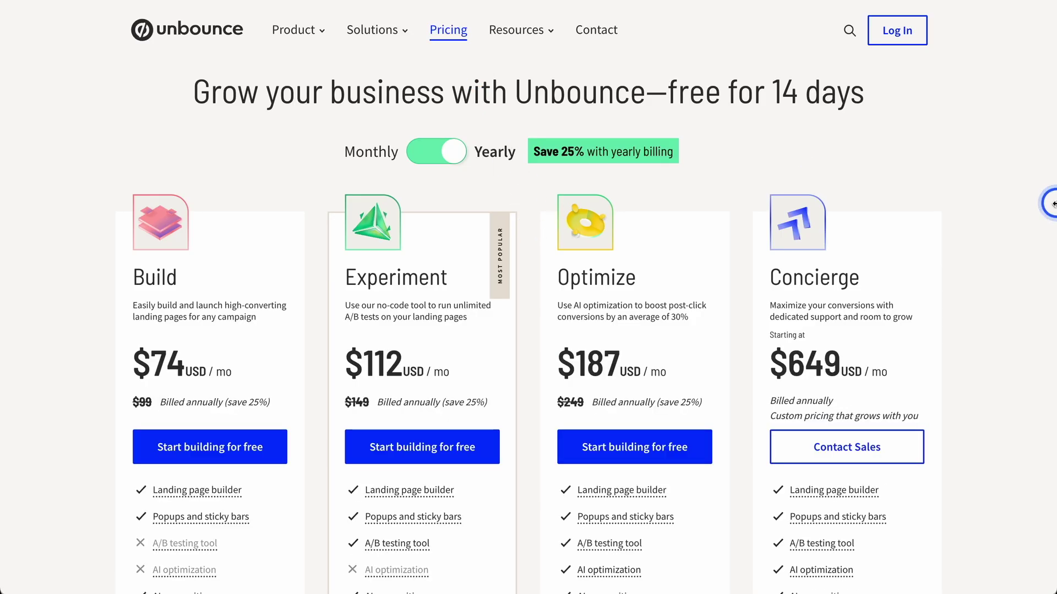
pyautogui.scroll(-1, 1020, 305)
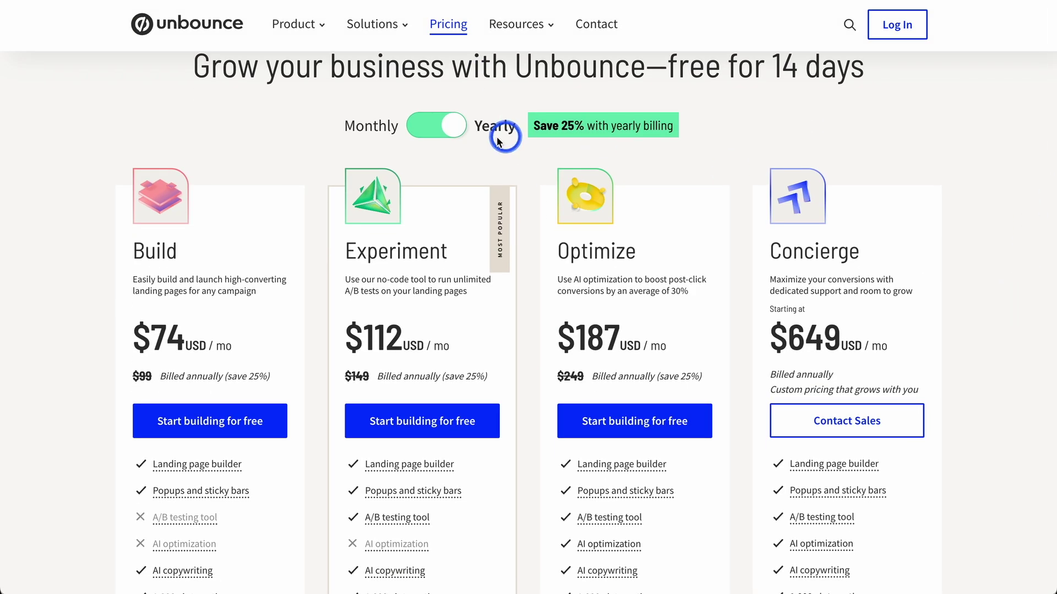
pyautogui.click(454, 134)
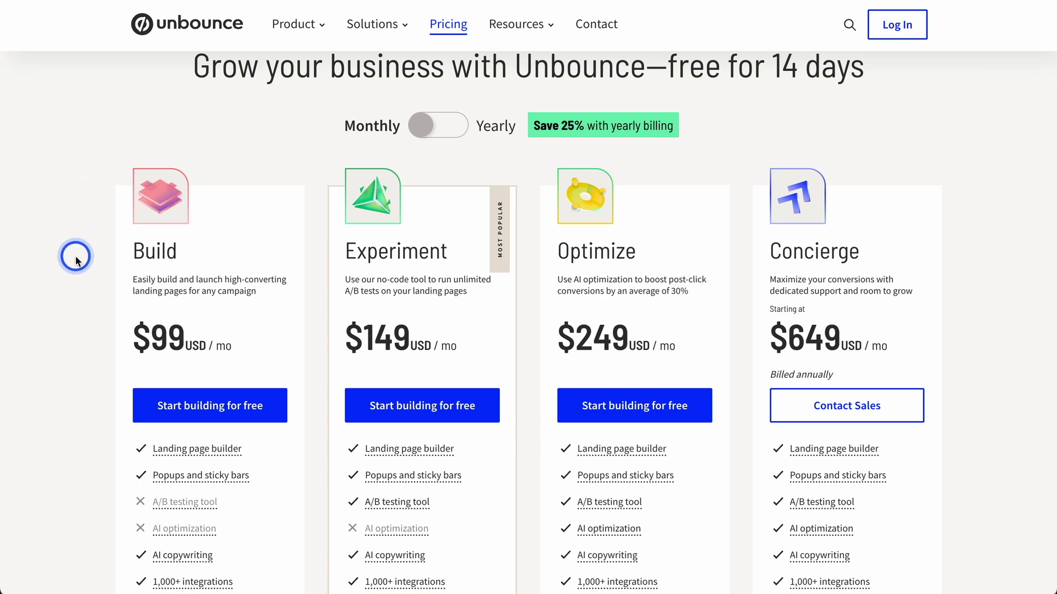
pyautogui.scroll(-1, 75, 254)
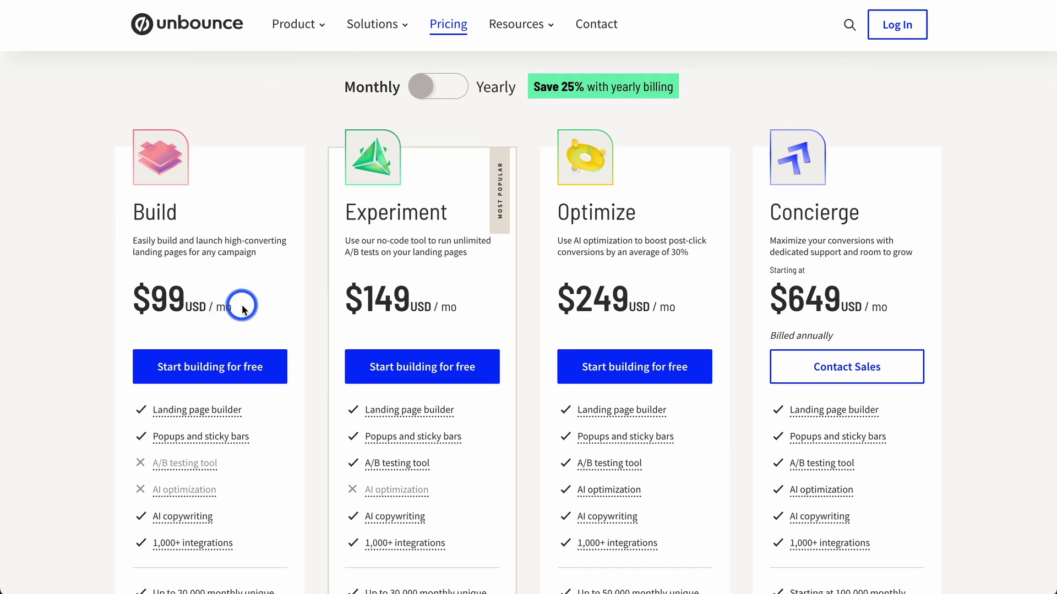
pyautogui.scroll(-1, 77, 361)
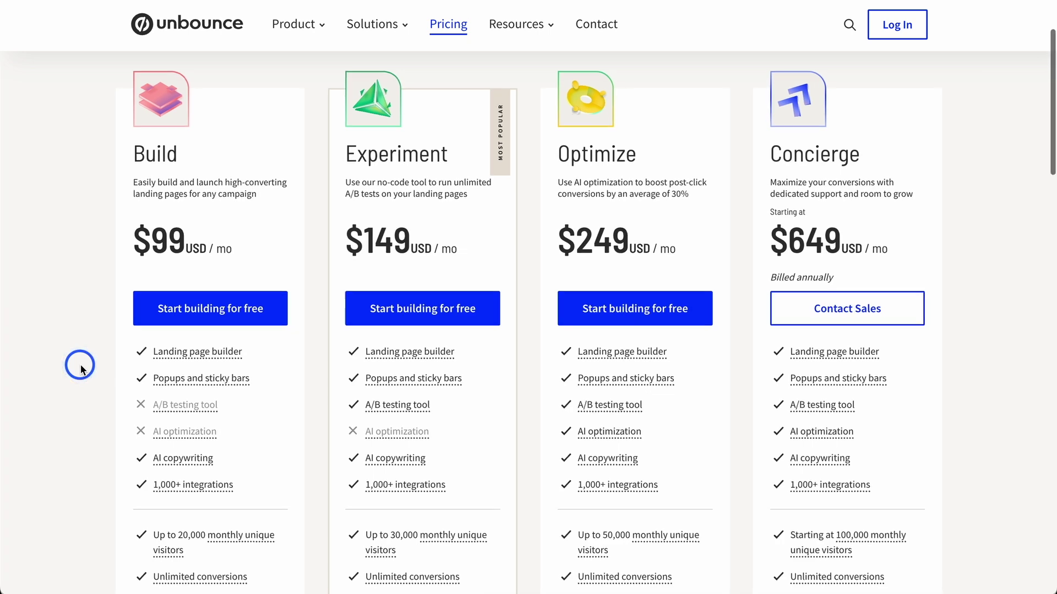
pyautogui.scroll(-1, 80, 368)
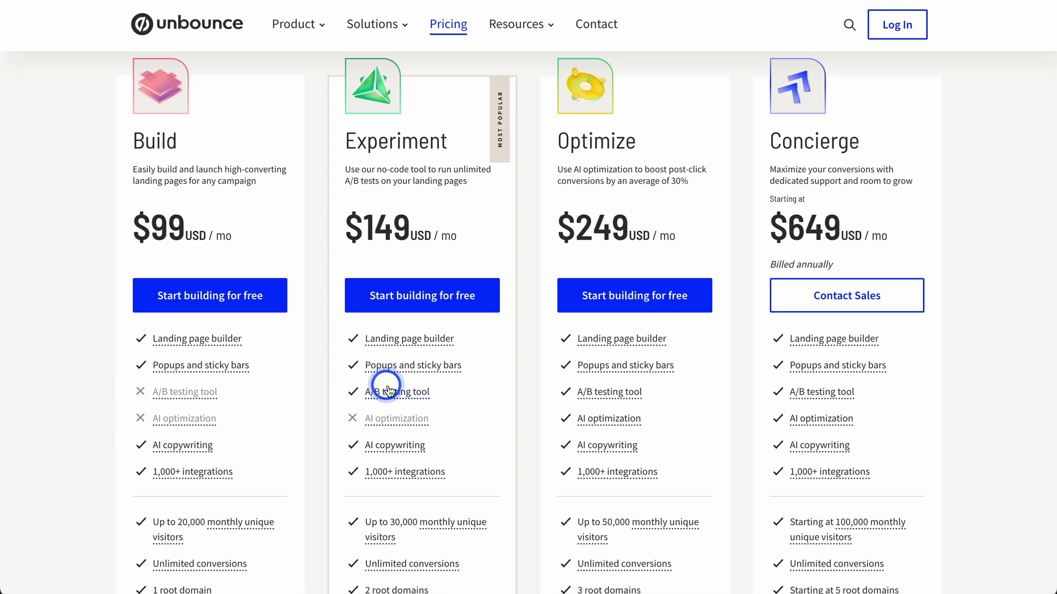
pyautogui.scroll(-3, 35, 398)
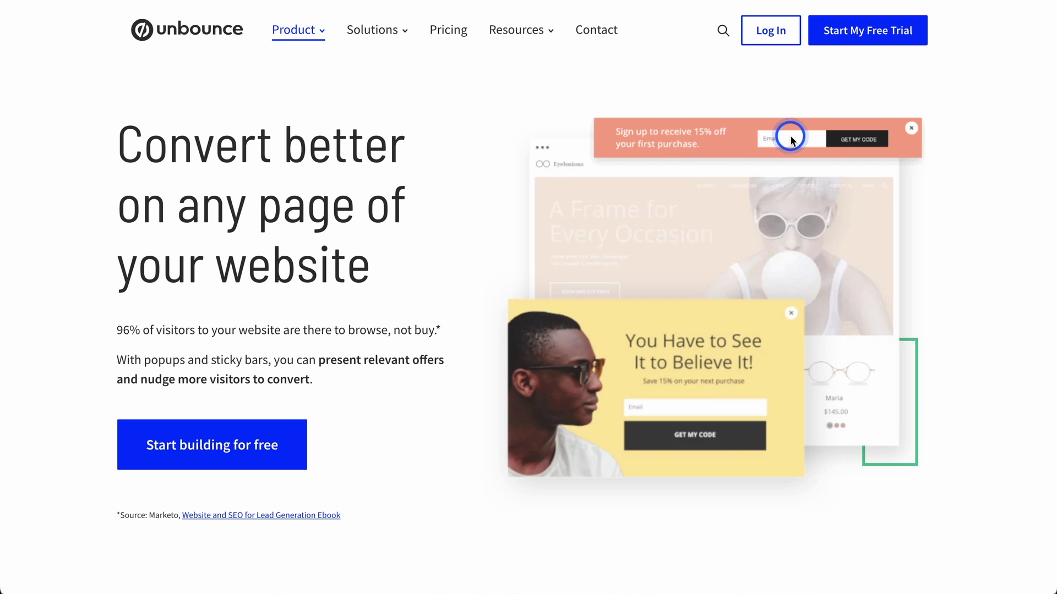
pyautogui.scroll(-10, 947, 437)
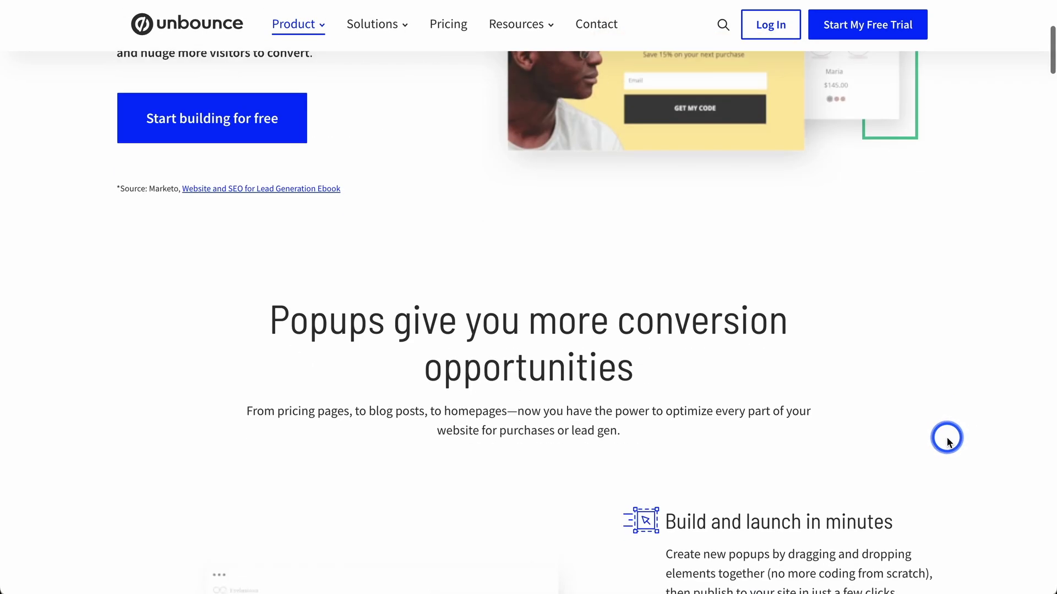
pyautogui.scroll(-4, 947, 438)
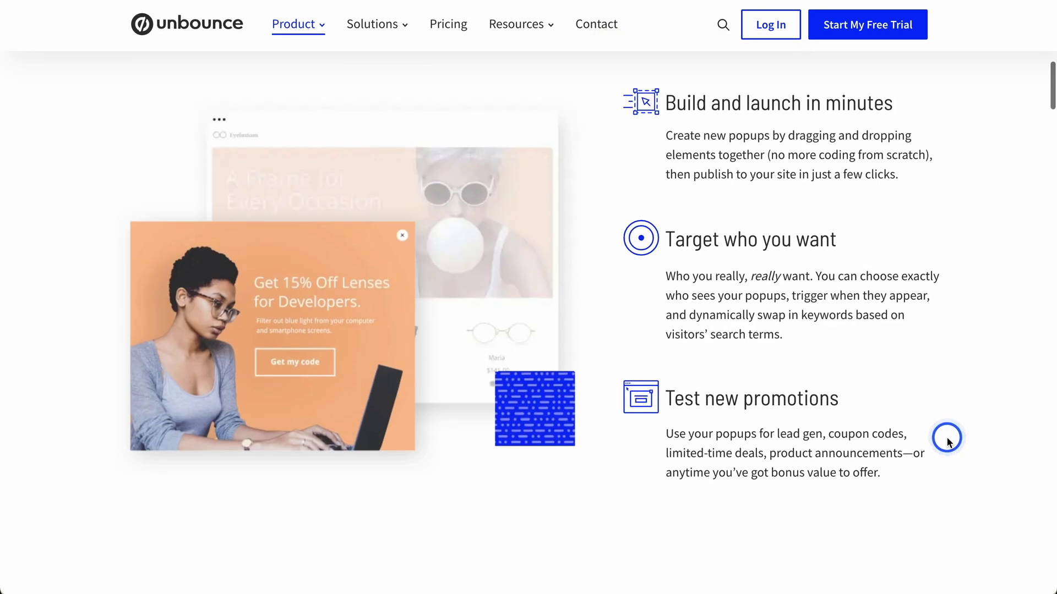
pyautogui.scroll(-1, 947, 438)
pyautogui.scroll(-4, 946, 437)
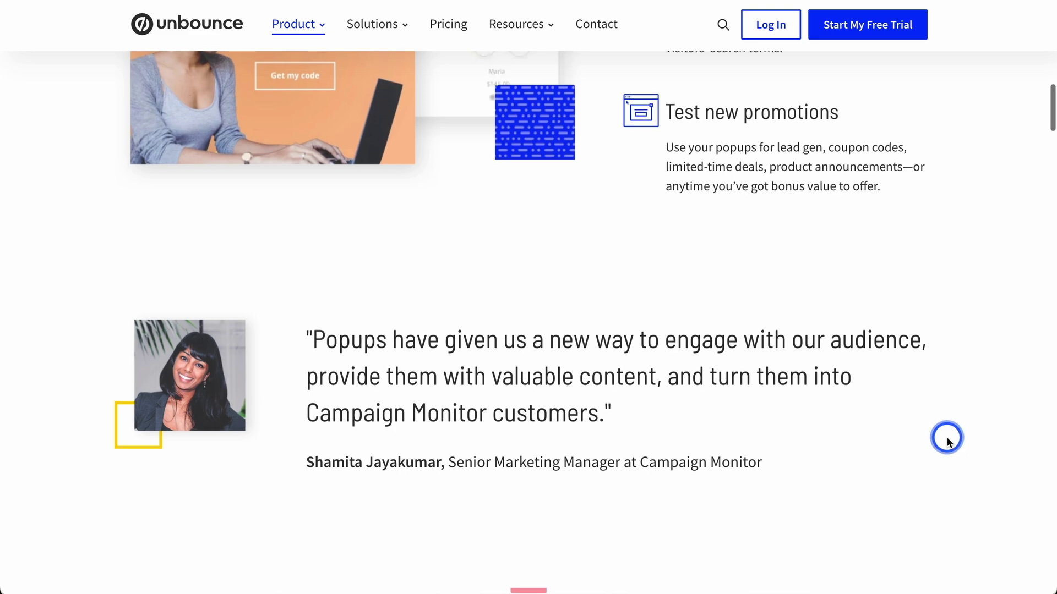
pyautogui.scroll(-3, 946, 437)
pyautogui.scroll(-8, 946, 437)
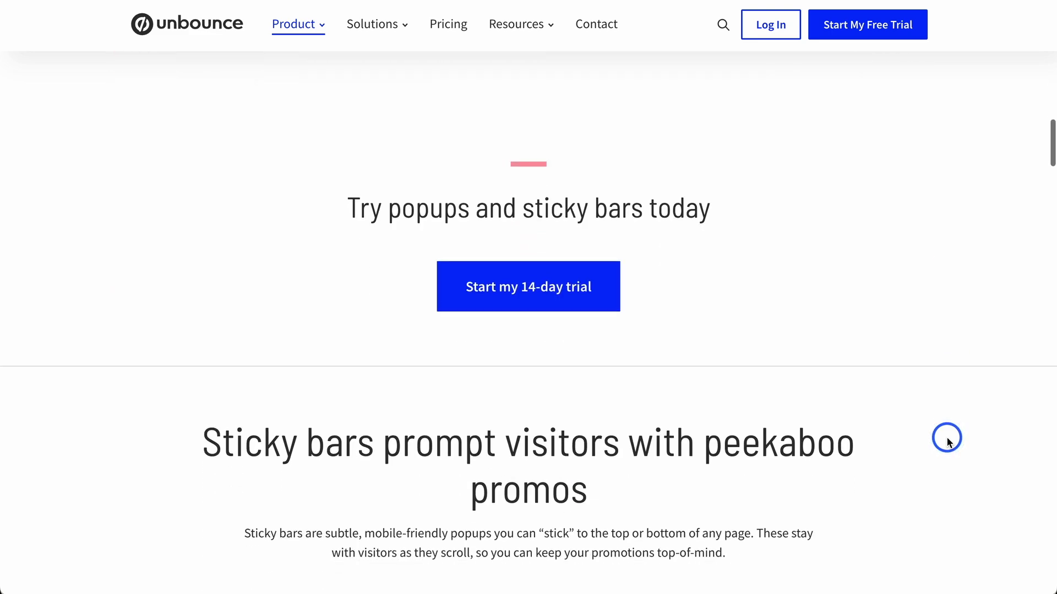
pyautogui.scroll(-3, 947, 437)
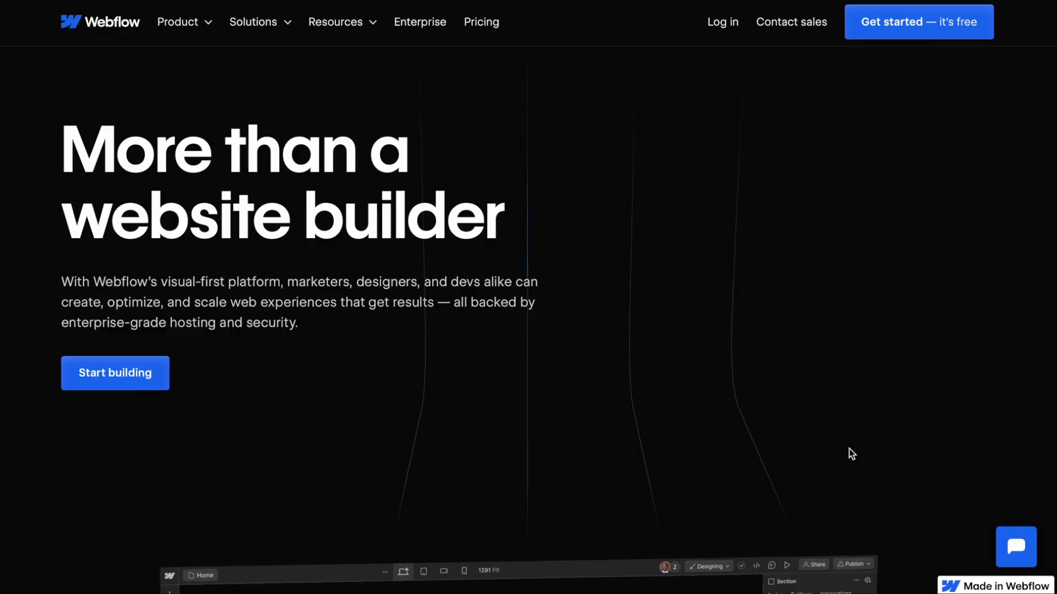
pyautogui.scroll(-6, 745, 241)
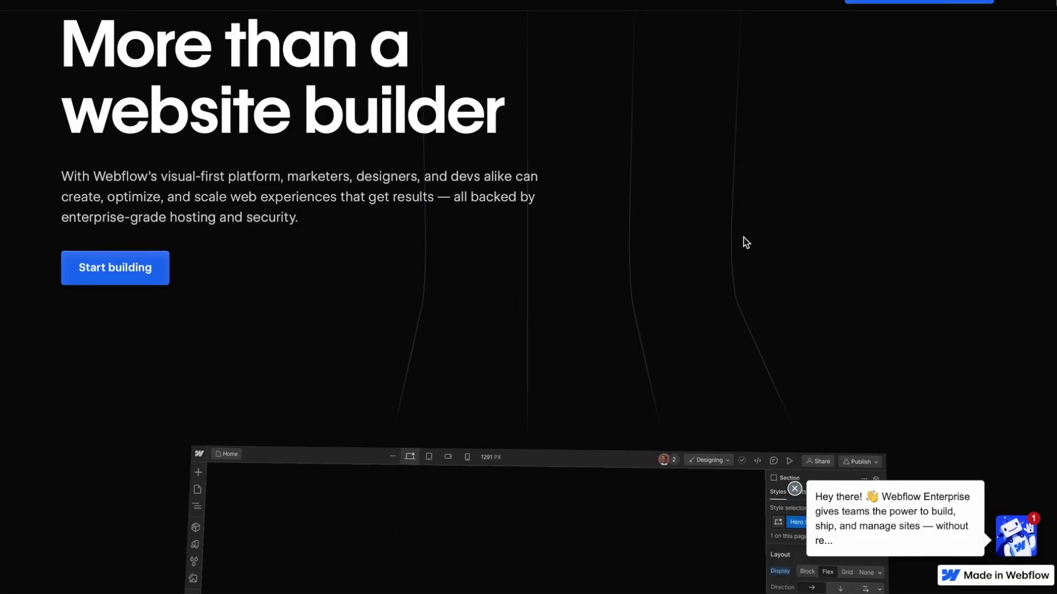
pyautogui.scroll(-10, 745, 242)
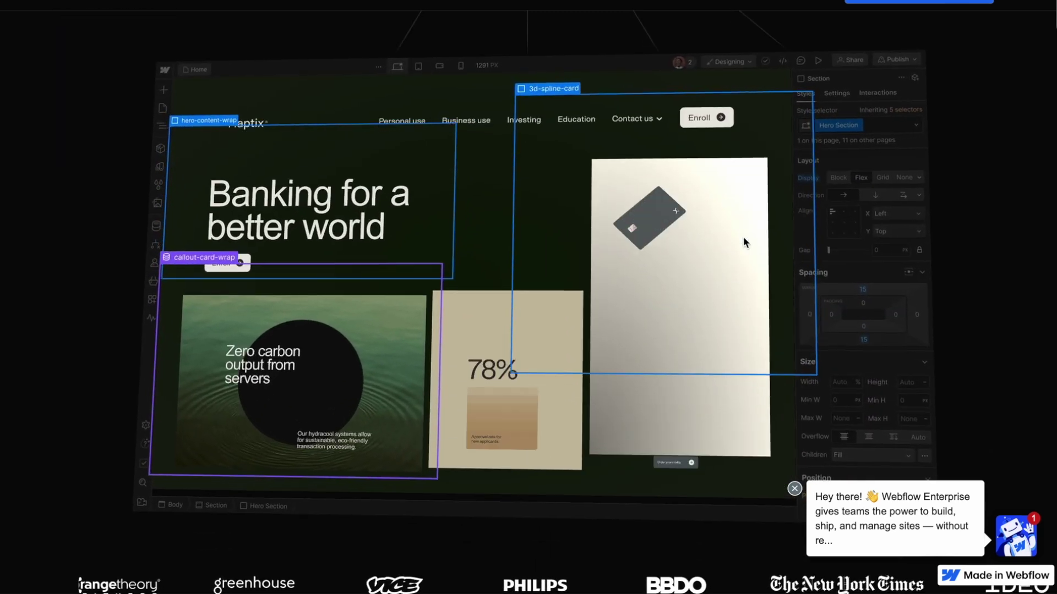
pyautogui.scroll(-5, 745, 242)
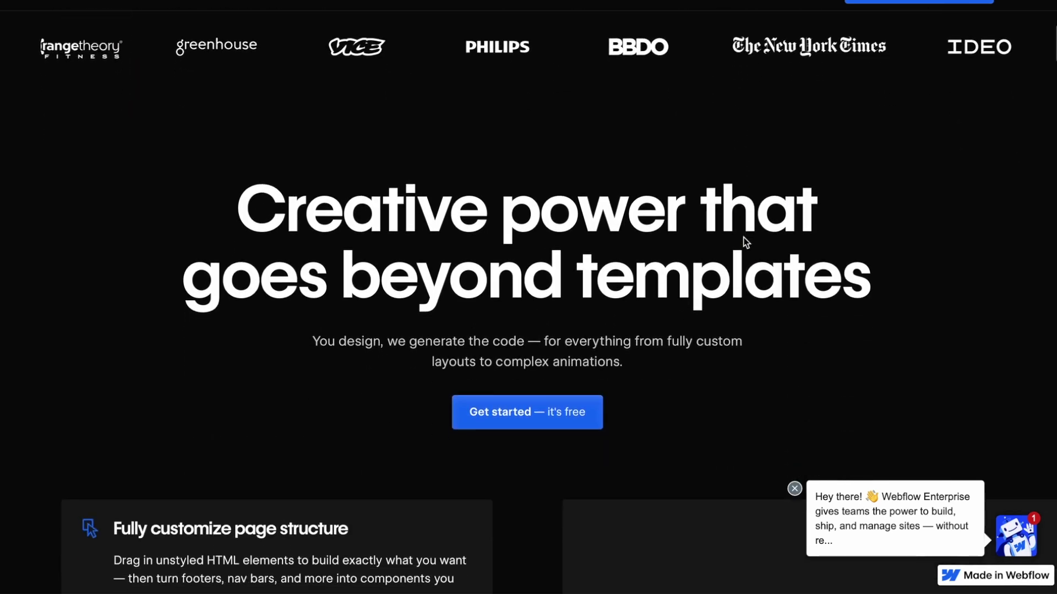
pyautogui.scroll(-2, 746, 242)
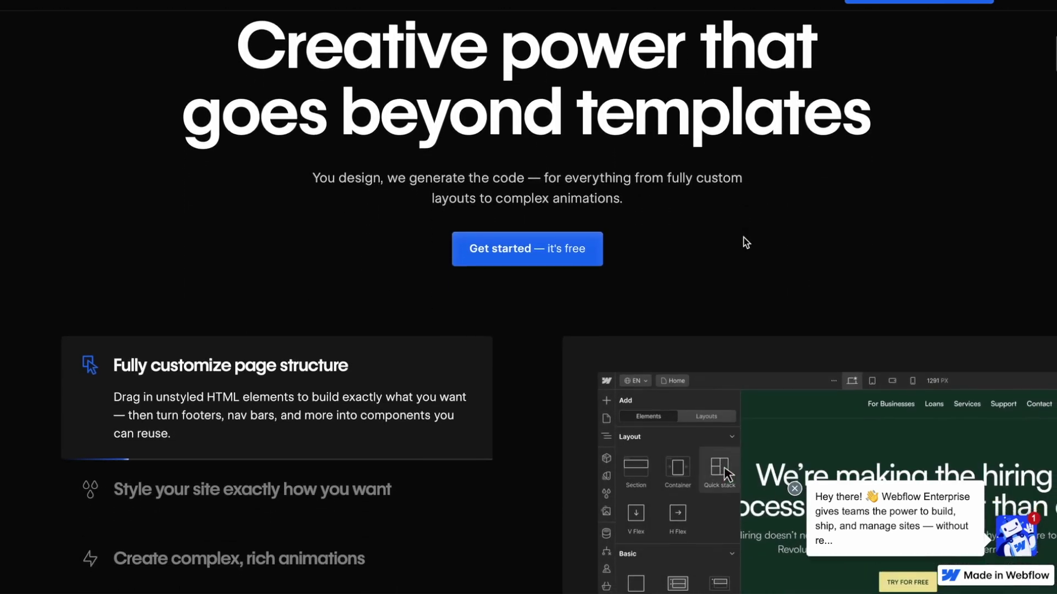
pyautogui.scroll(-2, 746, 242)
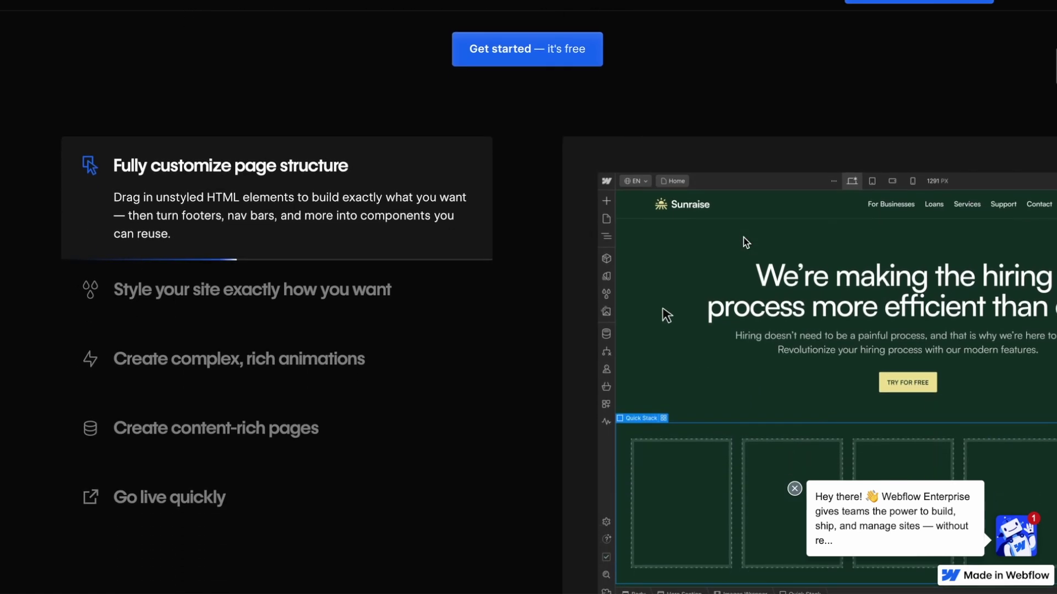
pyautogui.scroll(-1, 744, 242)
pyautogui.scroll(-5, 744, 242)
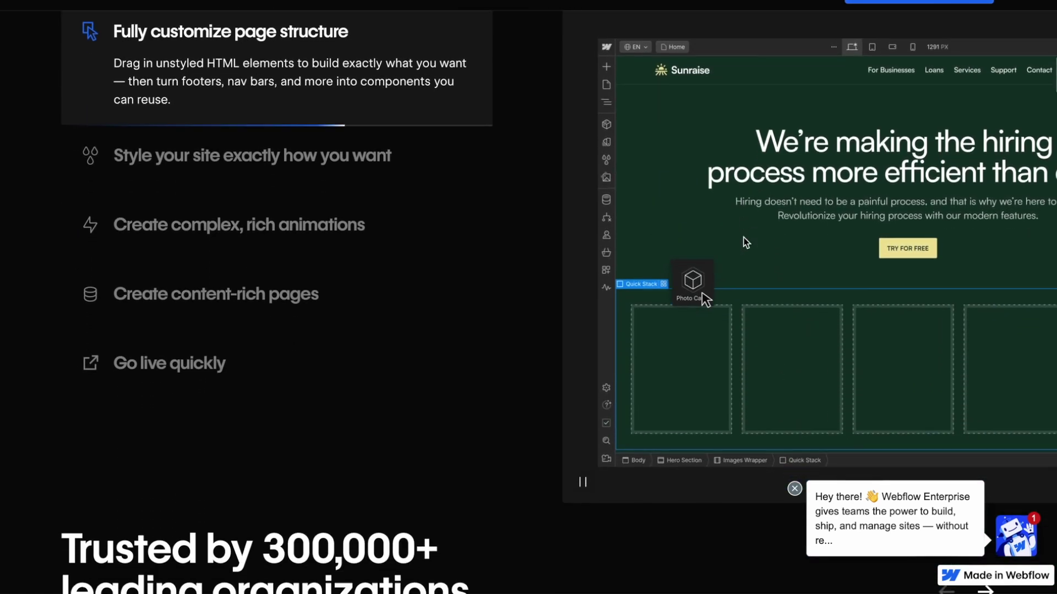
pyautogui.scroll(-5, 744, 242)
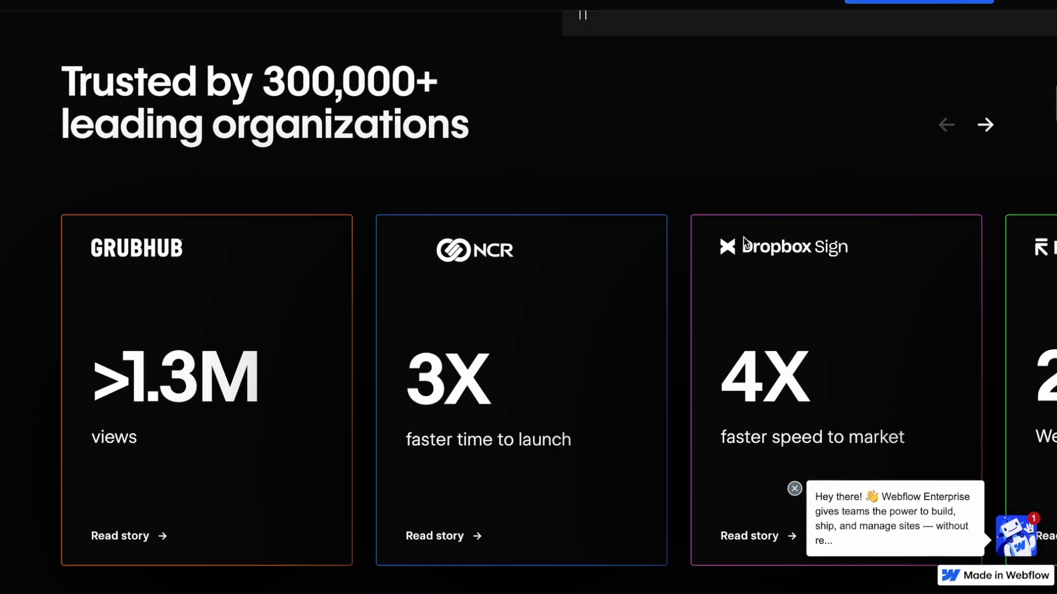
pyautogui.scroll(-4, 744, 243)
pyautogui.scroll(-6, 746, 243)
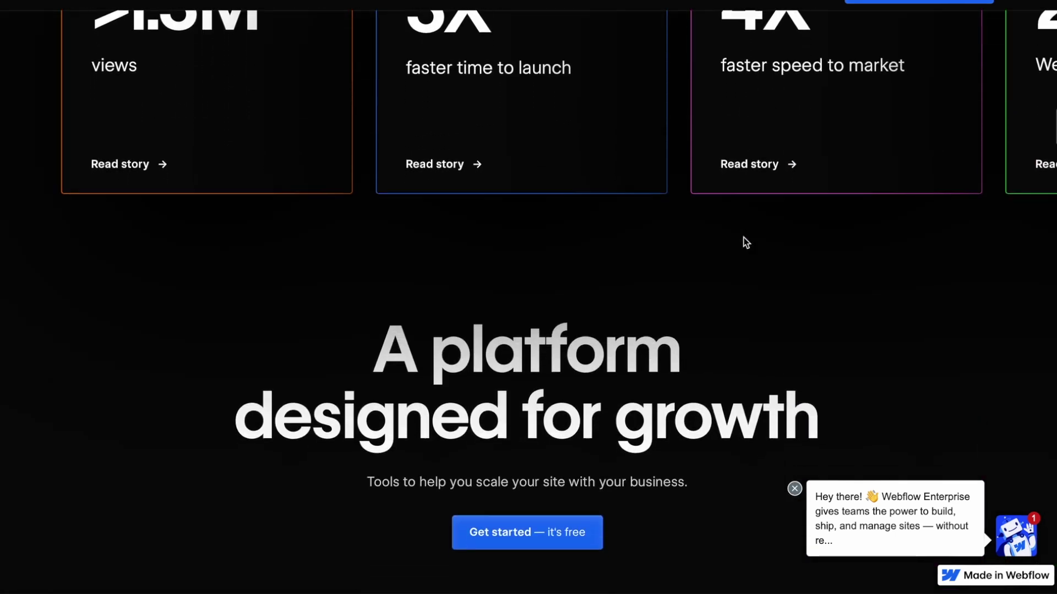
pyautogui.scroll(-3, 745, 242)
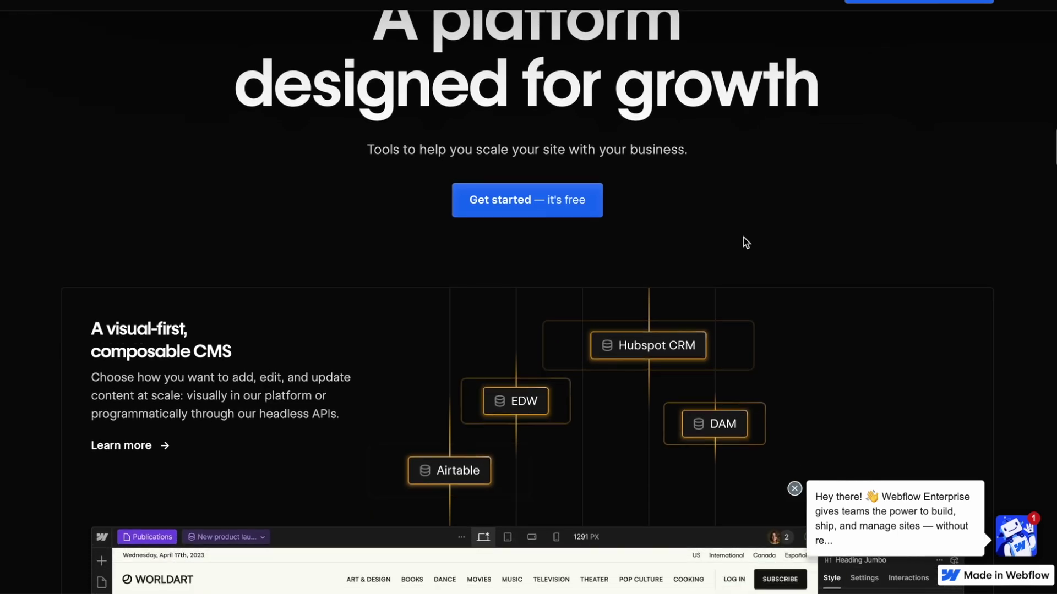
pyautogui.scroll(-3, 744, 242)
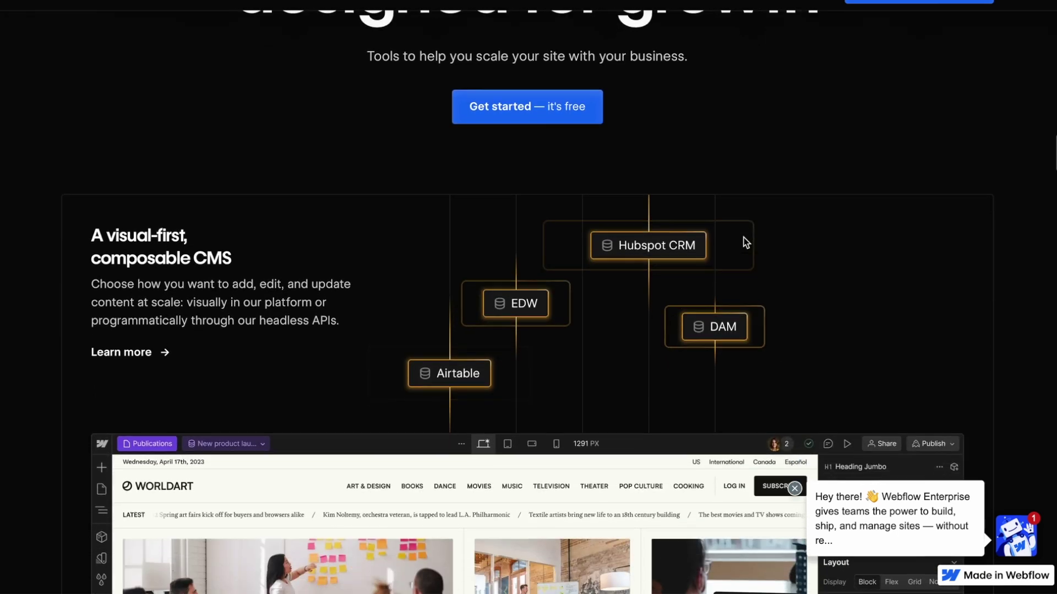
pyautogui.scroll(-8, 745, 242)
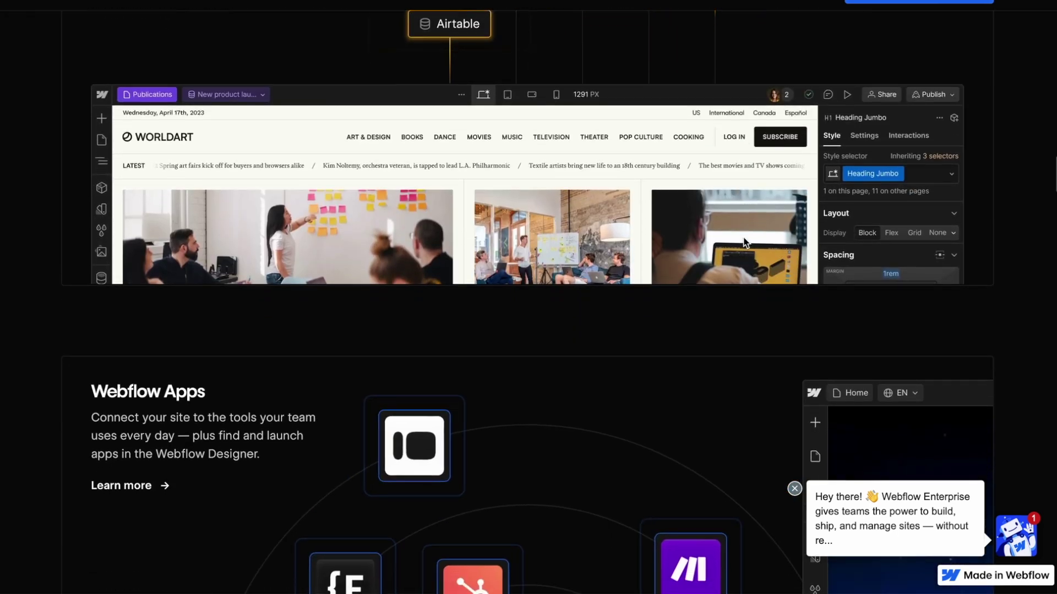
pyautogui.scroll(-4, 746, 243)
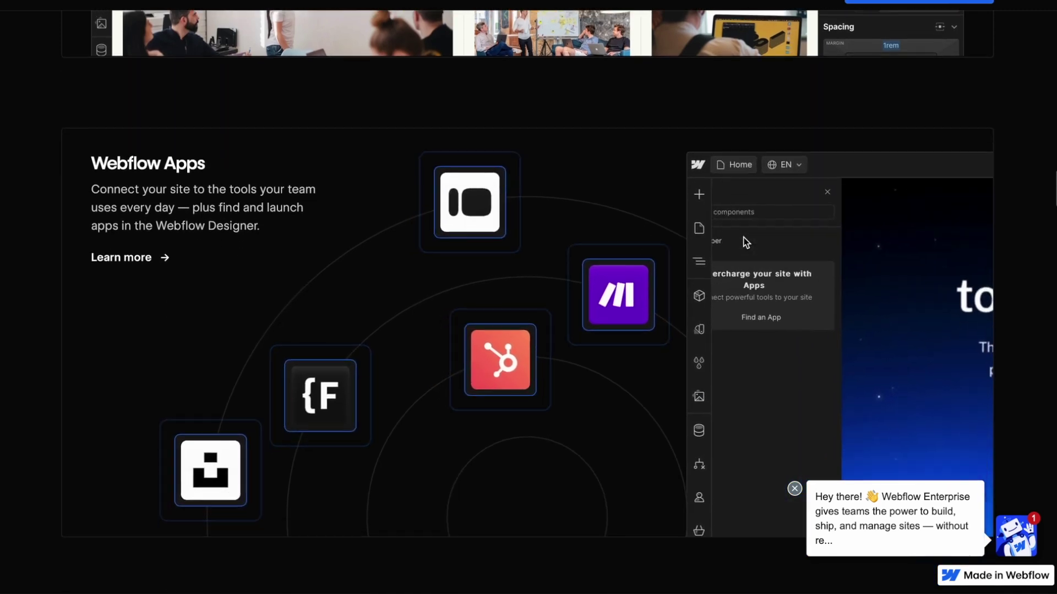
pyautogui.scroll(-2, 745, 243)
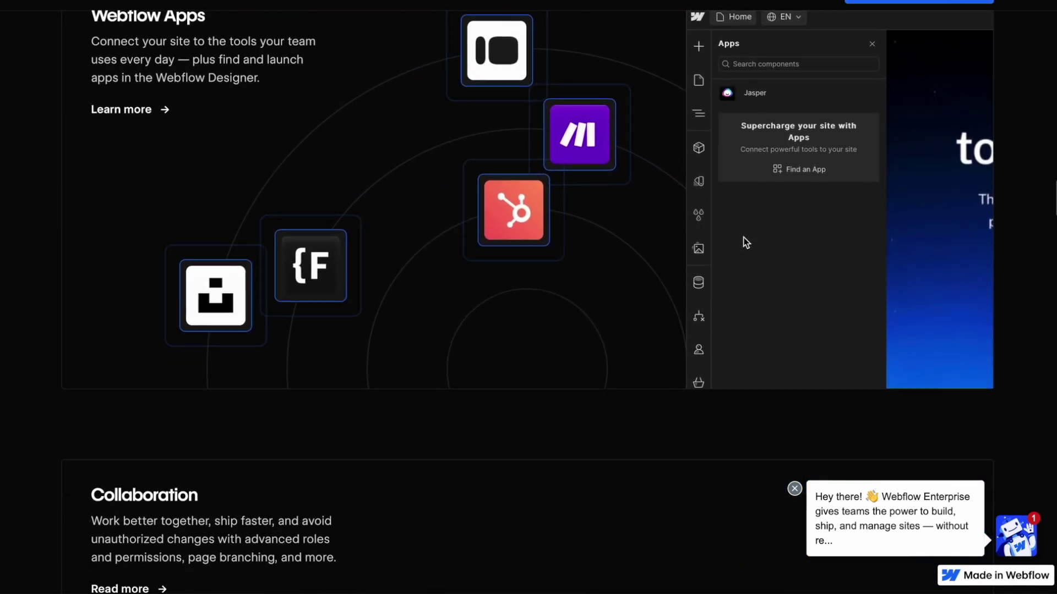
pyautogui.scroll(5, 746, 243)
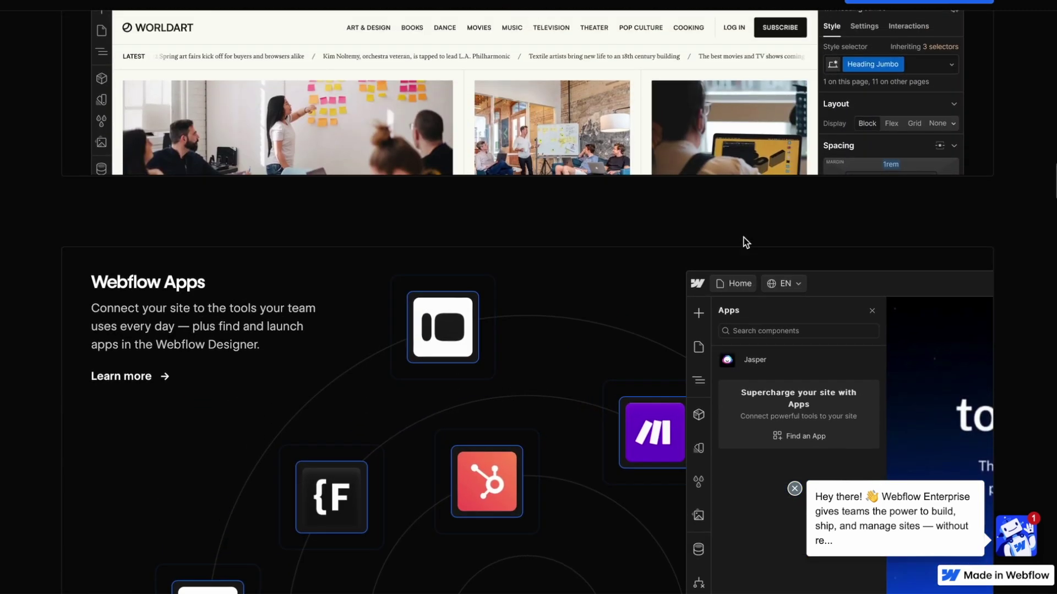
pyautogui.scroll(15, 745, 242)
pyautogui.scroll(10, 745, 243)
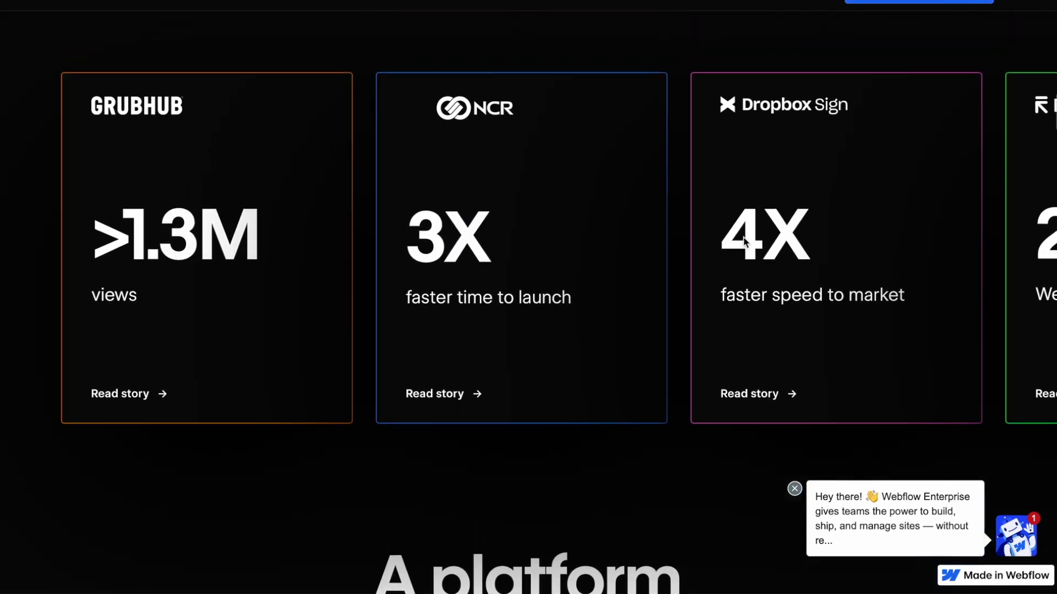
pyautogui.scroll(10, 746, 243)
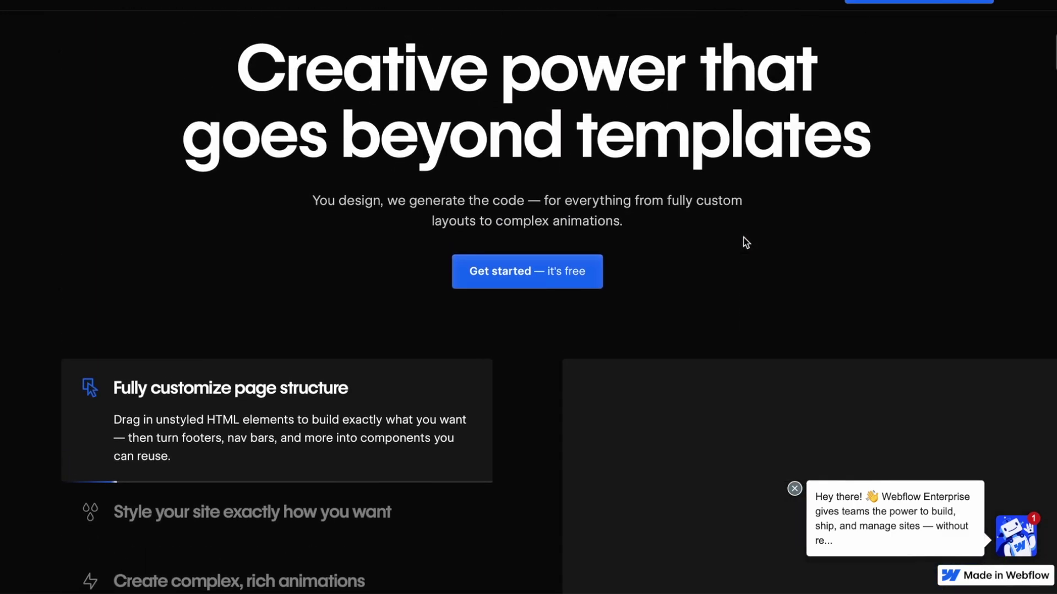
pyautogui.scroll(10, 744, 243)
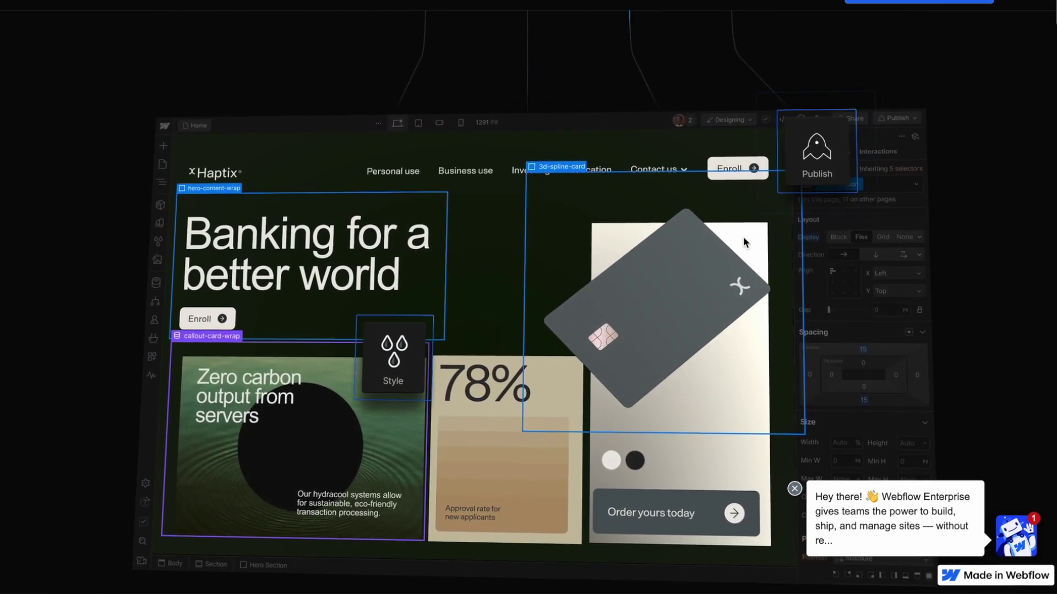
pyautogui.scroll(10, 745, 242)
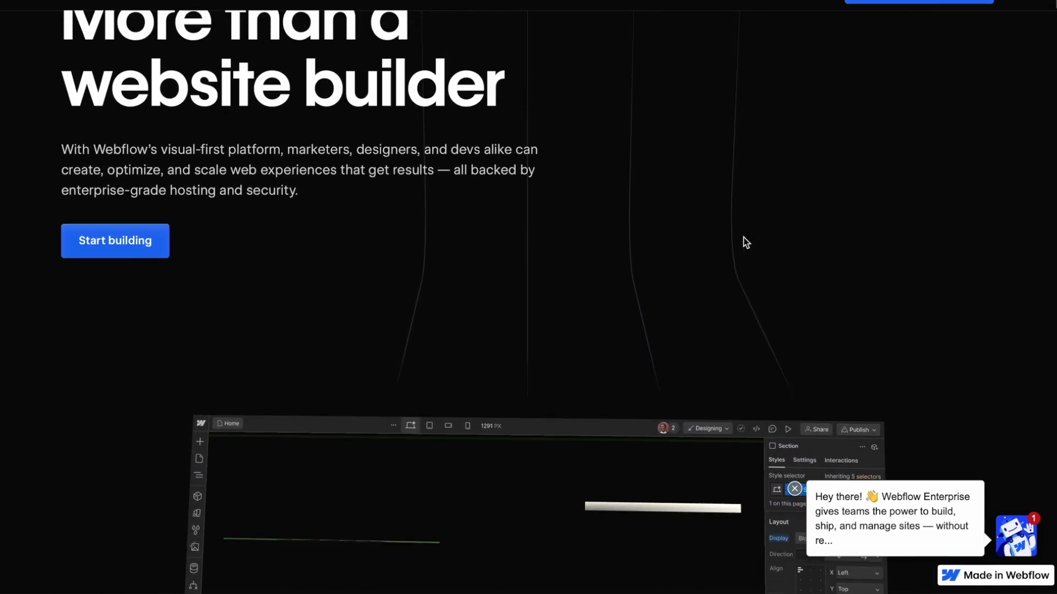
pyautogui.scroll(5, 746, 243)
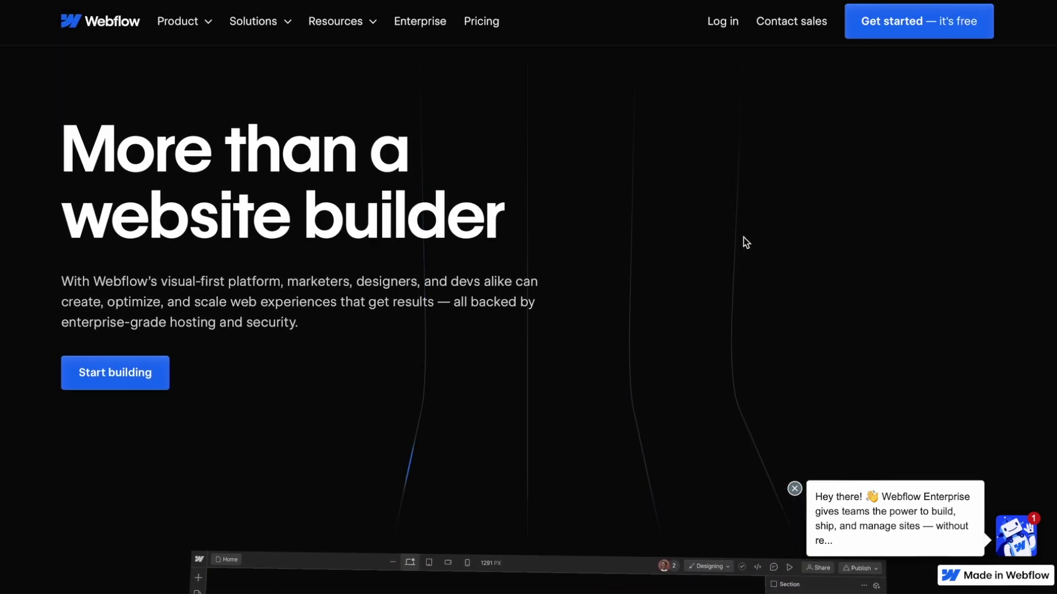
pyautogui.scroll(-2, 746, 243)
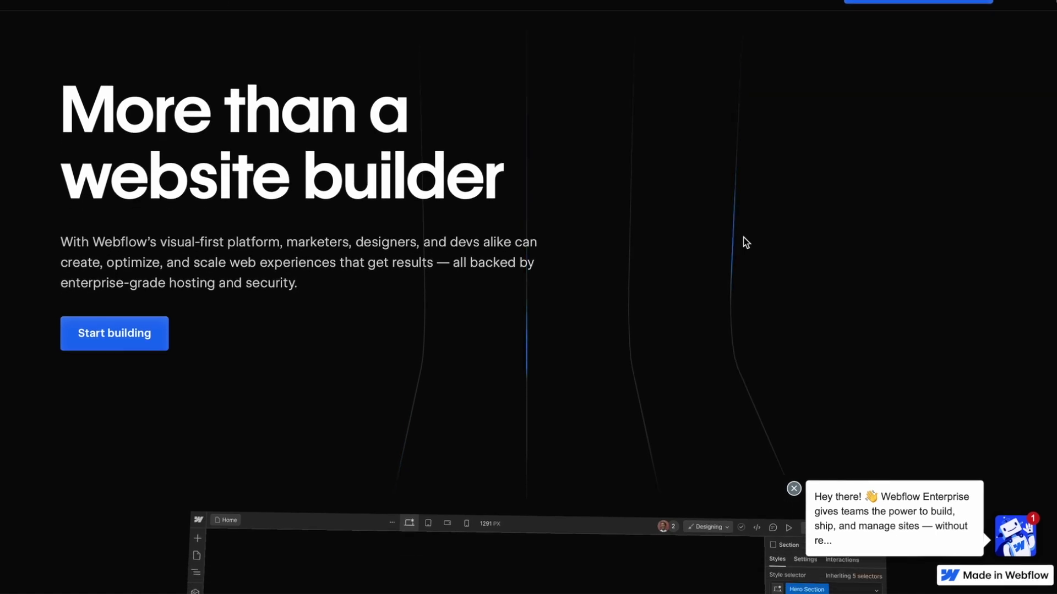
pyautogui.scroll(-4, 746, 243)
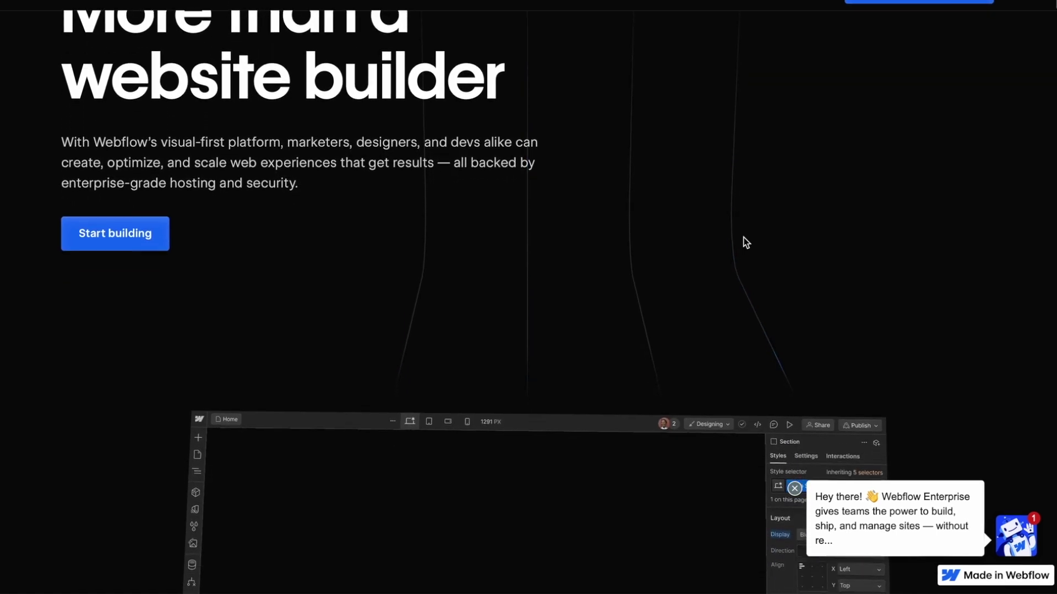
pyautogui.scroll(-8, 746, 243)
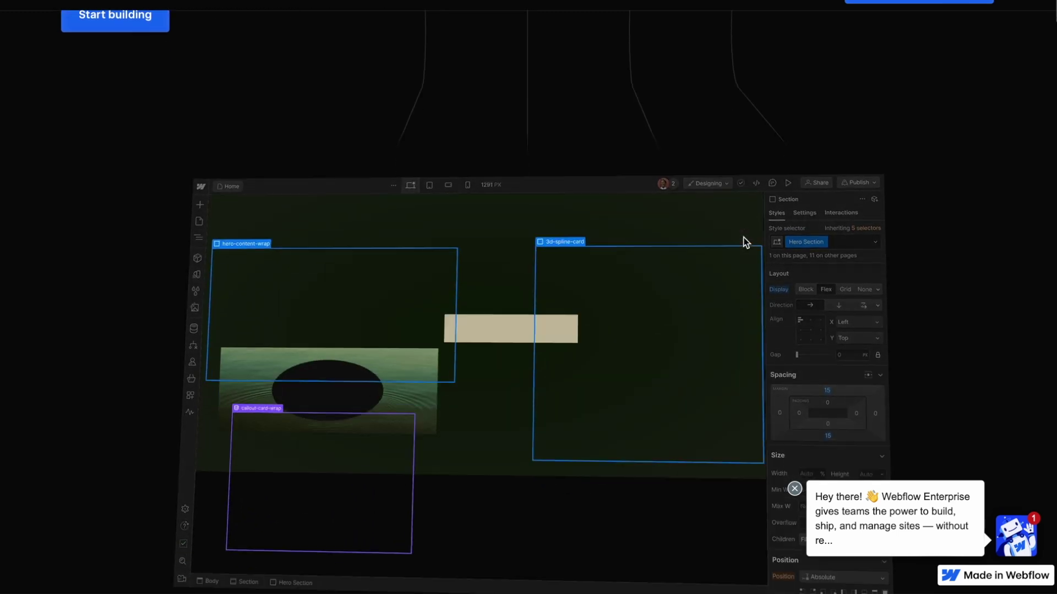
pyautogui.scroll(-5, 746, 243)
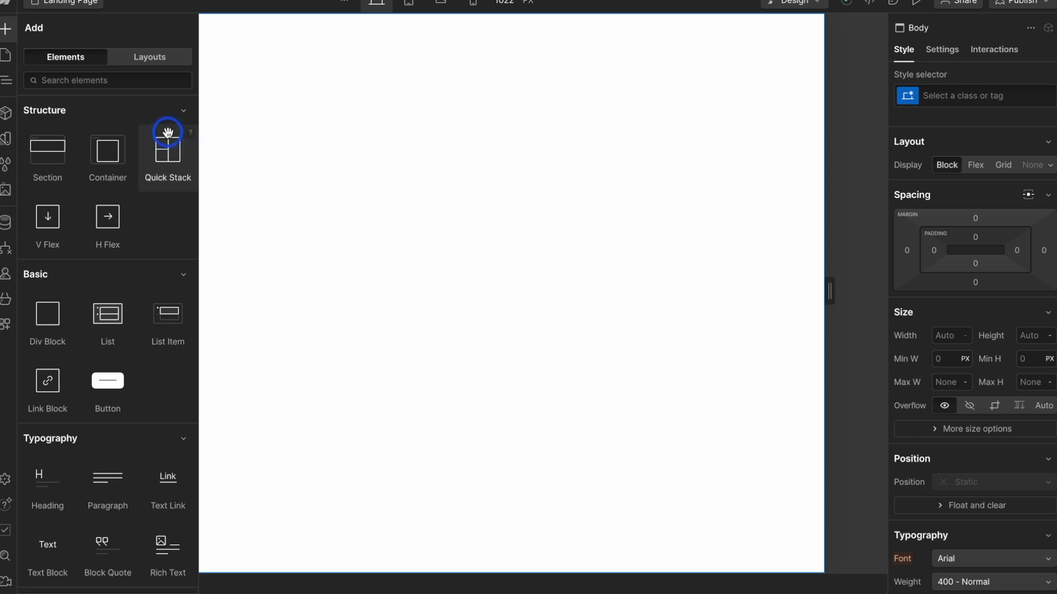
# - Browse the Hero layouts in the Add panel's Layouts tab and insert Hero Subscribe Left onto the page
pyautogui.scroll(-5, 100, 265)
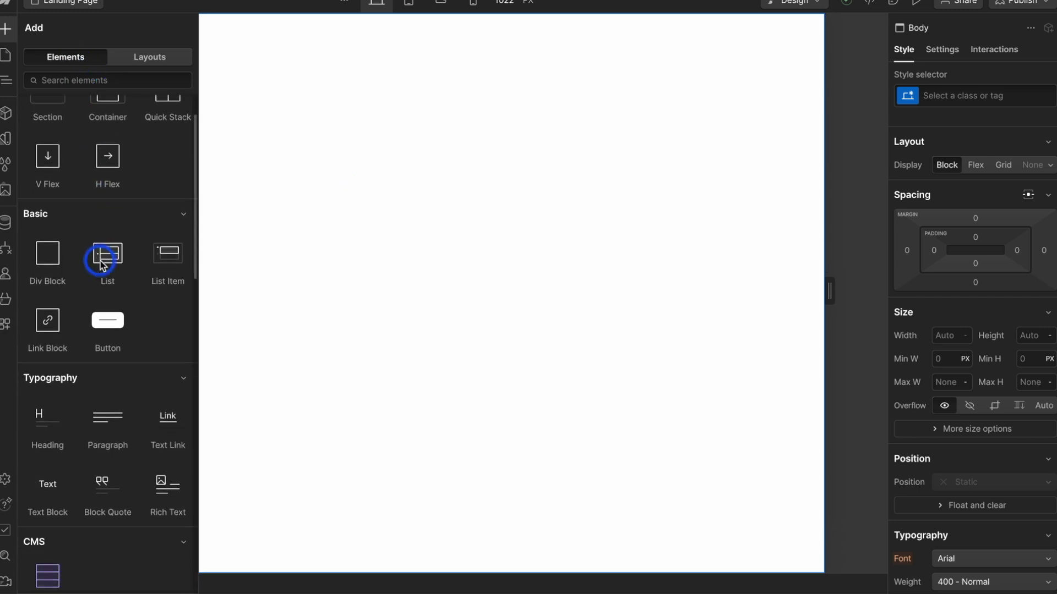
pyautogui.scroll(-6, 99, 264)
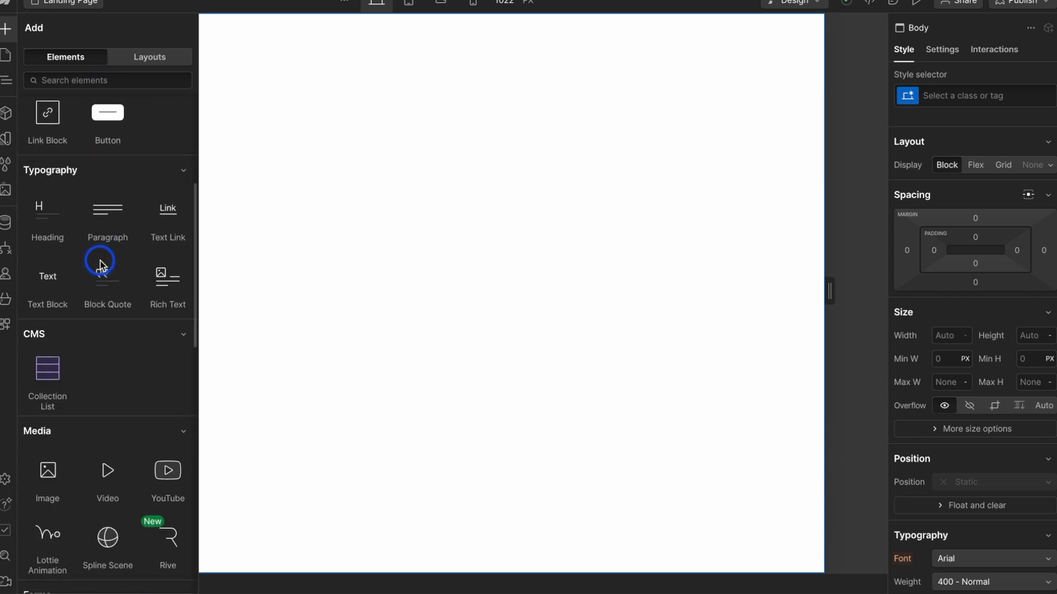
pyautogui.scroll(-1, 99, 265)
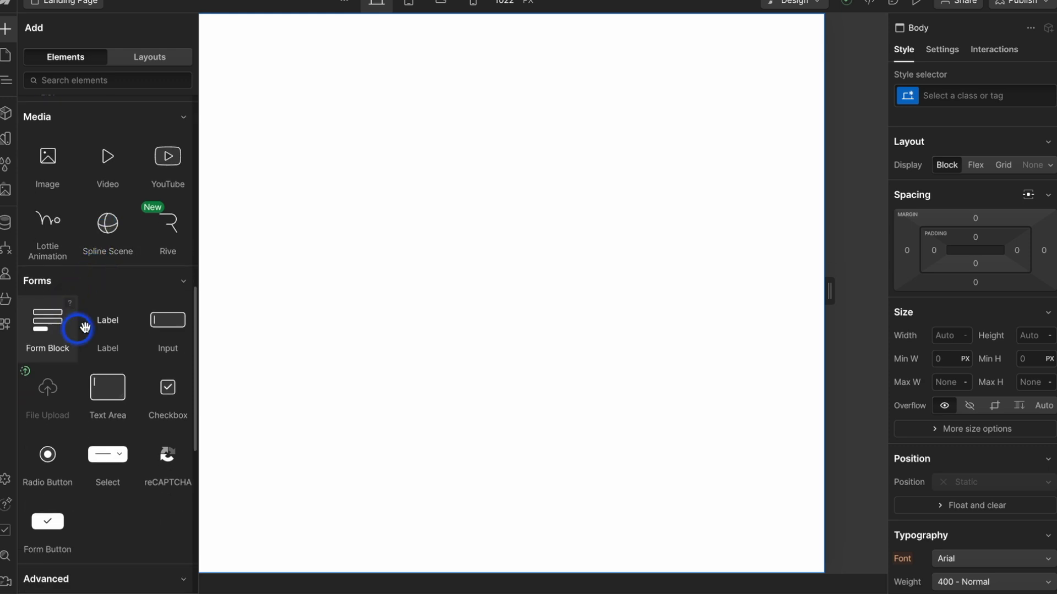
pyautogui.click(156, 59)
pyautogui.moveTo(122, 287)
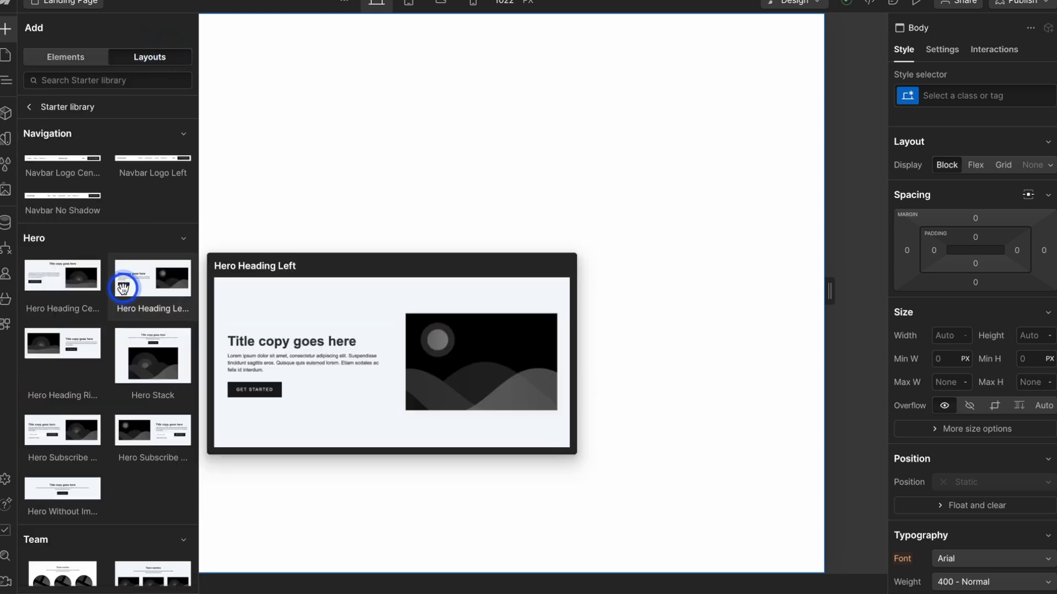
pyautogui.moveTo(58, 279)
pyautogui.moveTo(53, 322)
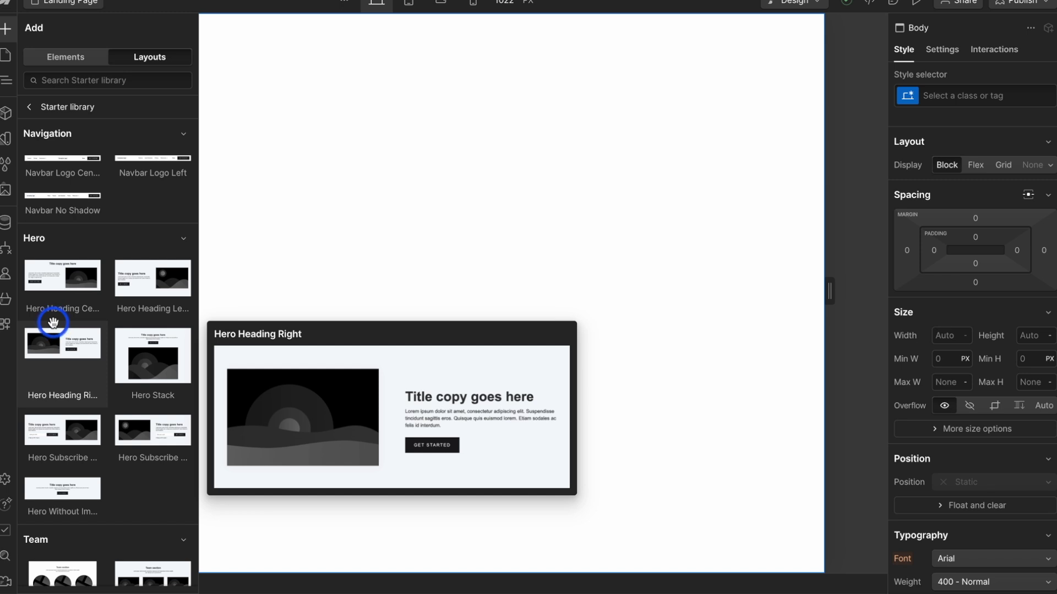
pyautogui.scroll(-3, 53, 322)
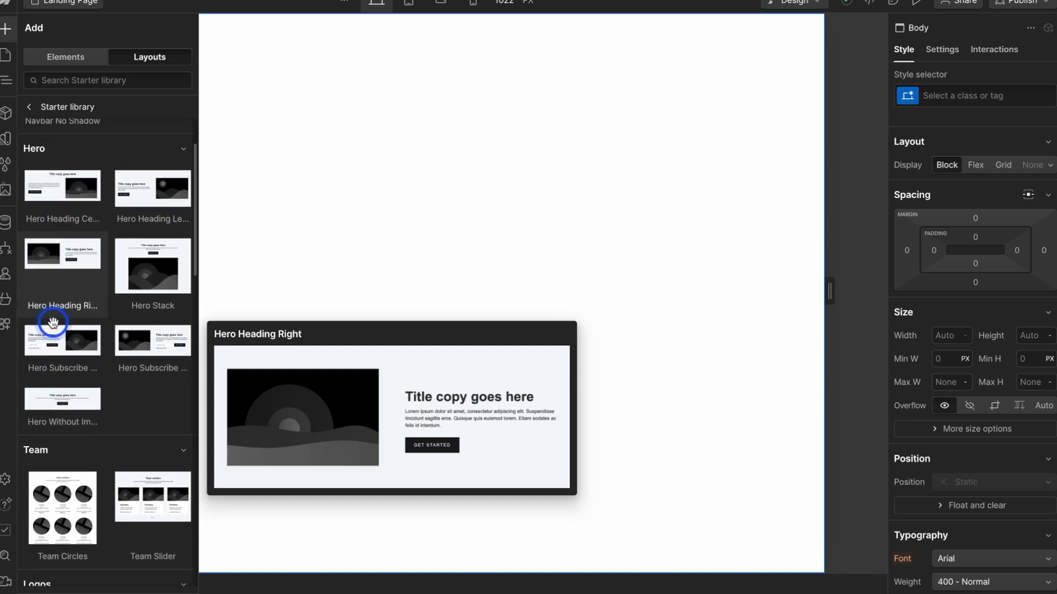
pyautogui.scroll(1, 52, 322)
pyautogui.moveTo(52, 359)
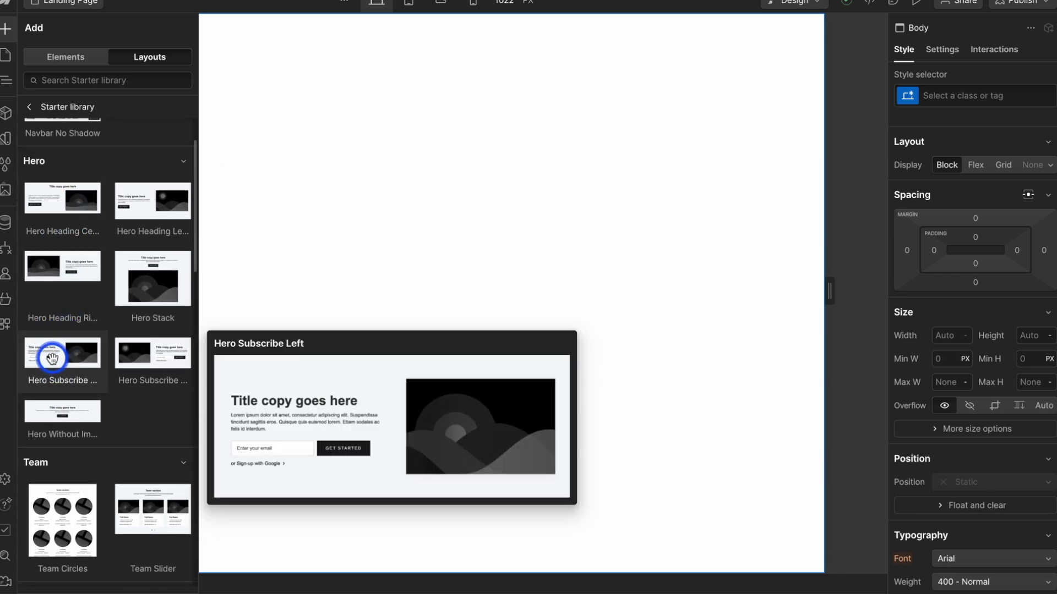
pyautogui.moveTo(166, 355)
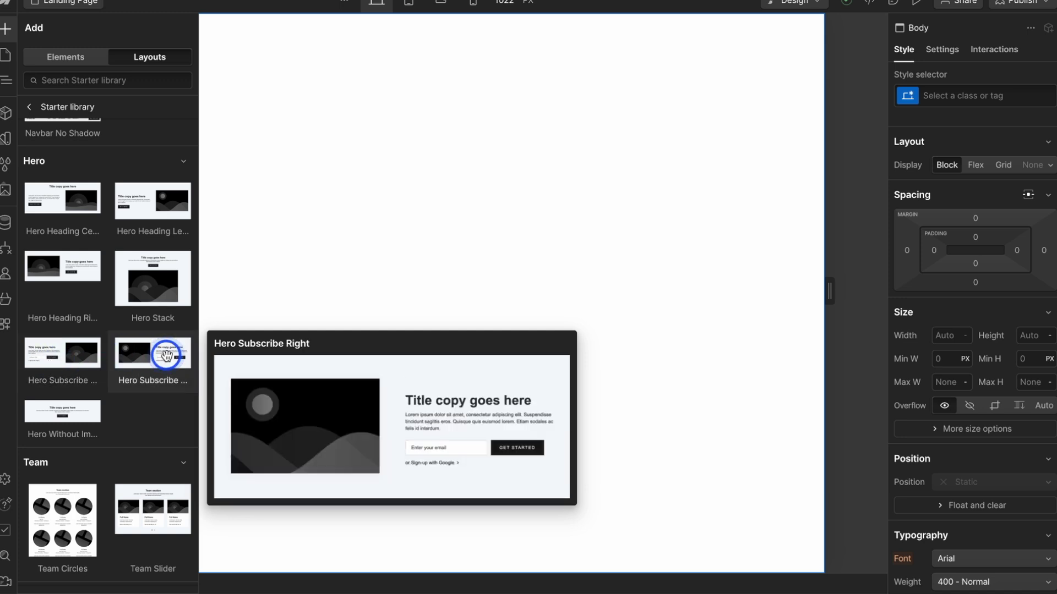
pyautogui.moveTo(84, 407)
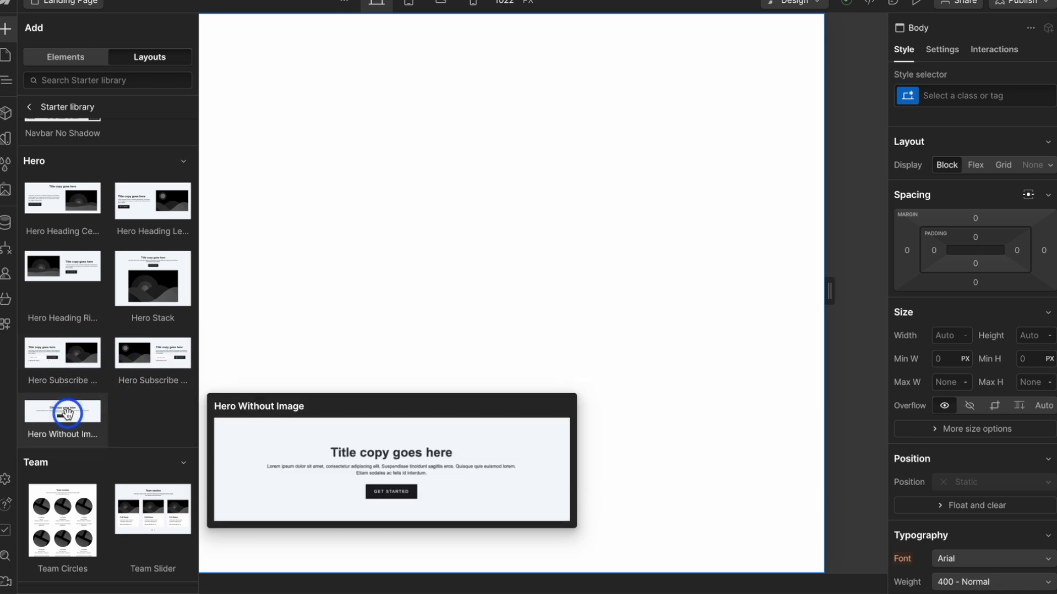
pyautogui.click(63, 357)
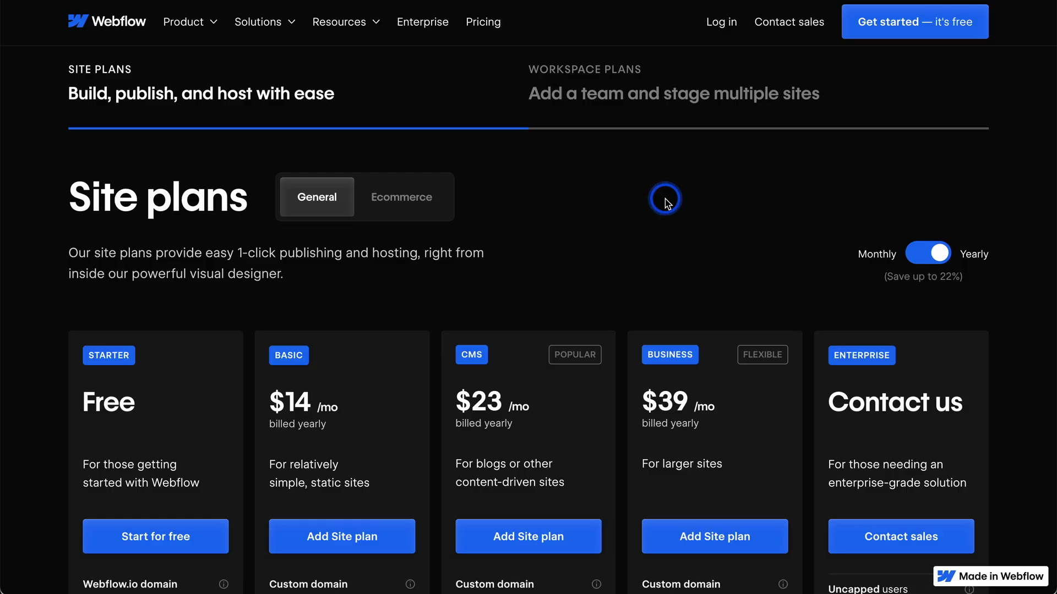
pyautogui.click(405, 188)
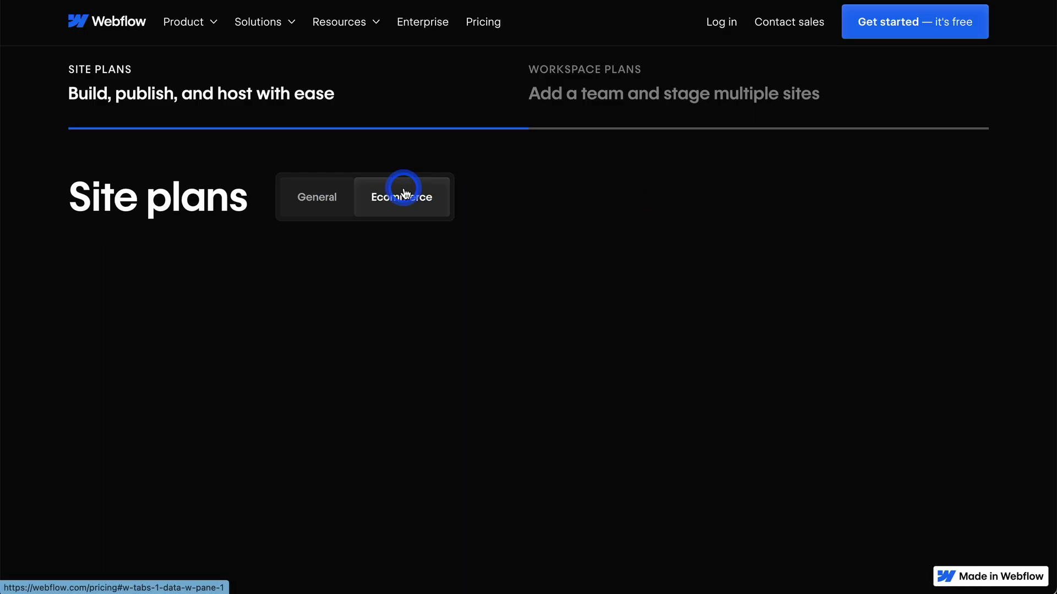
pyautogui.scroll(-2, 636, 215)
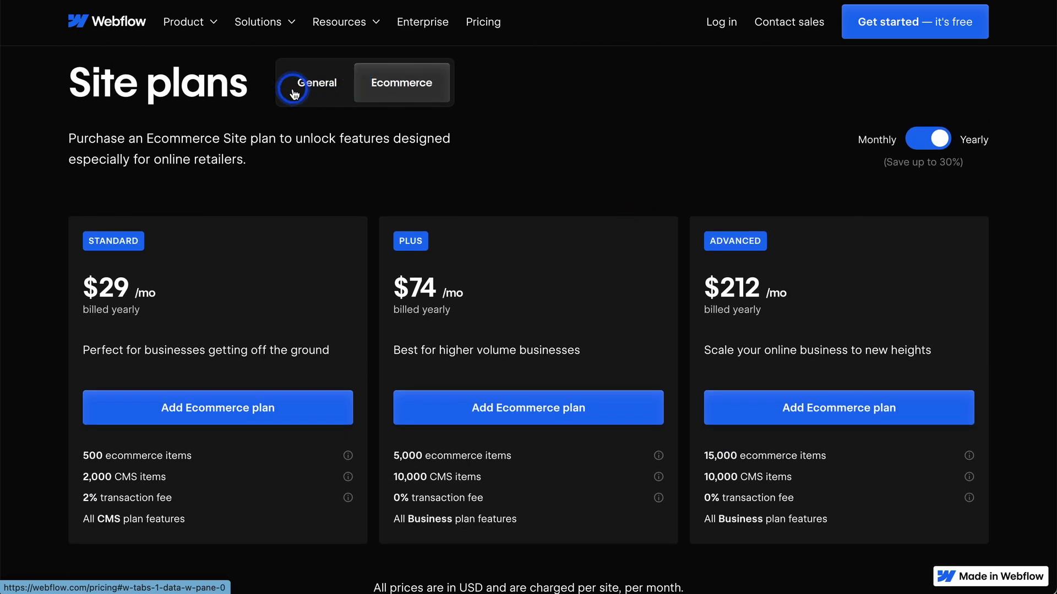
pyautogui.click(308, 90)
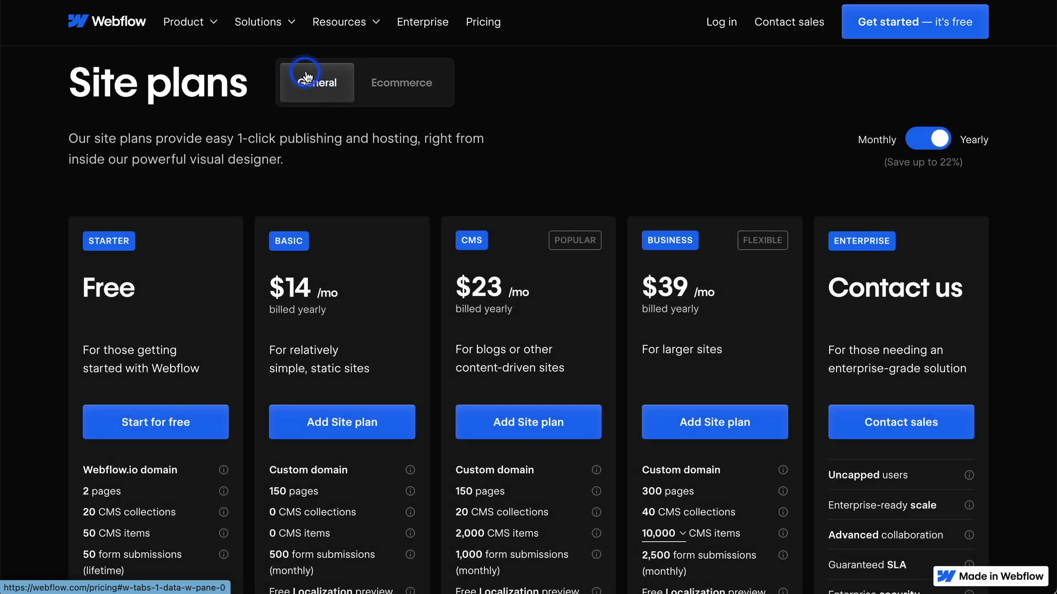
pyautogui.scroll(-1, 527, 163)
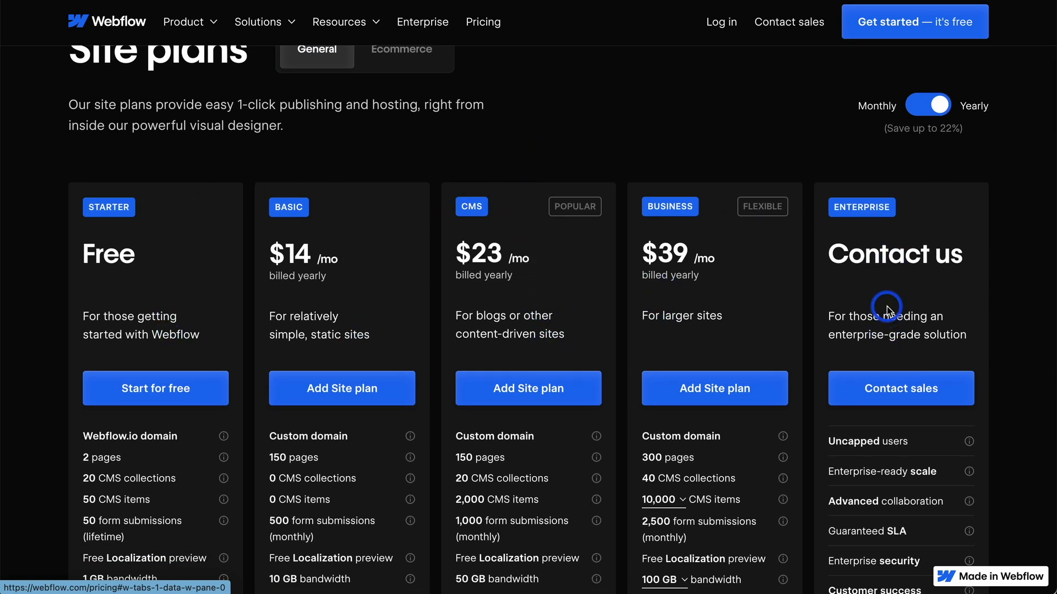
pyautogui.scroll(-2, 696, 429)
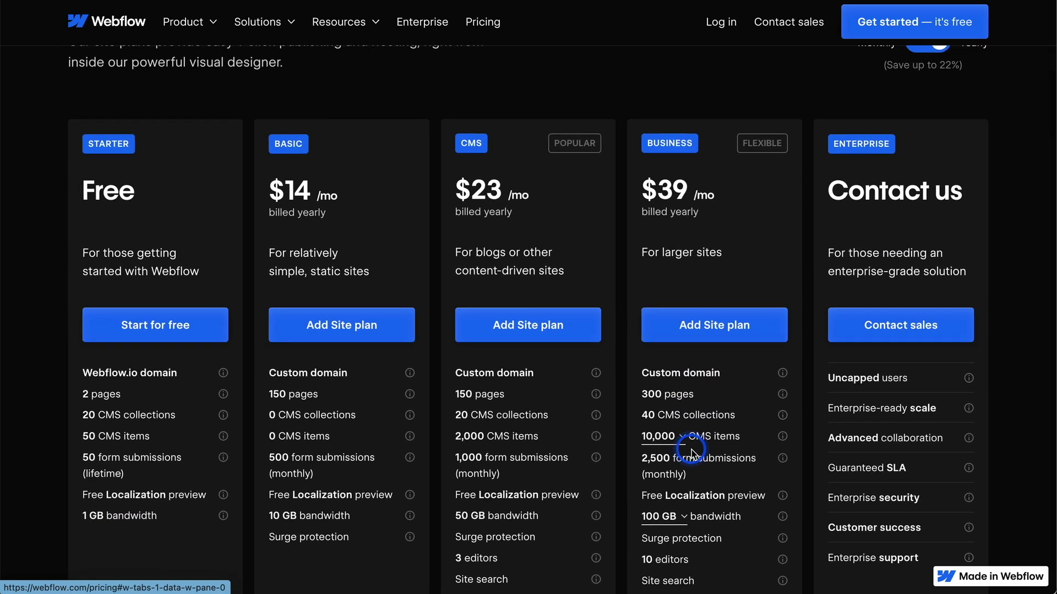
pyautogui.scroll(-1, 691, 454)
pyautogui.scroll(-1, 692, 453)
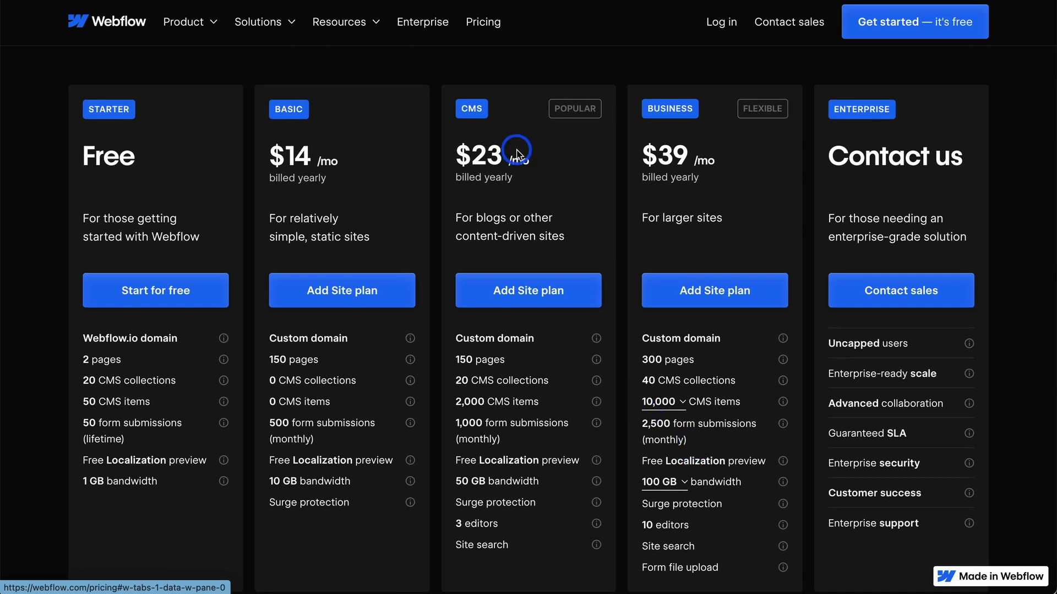
pyautogui.scroll(-2, 517, 152)
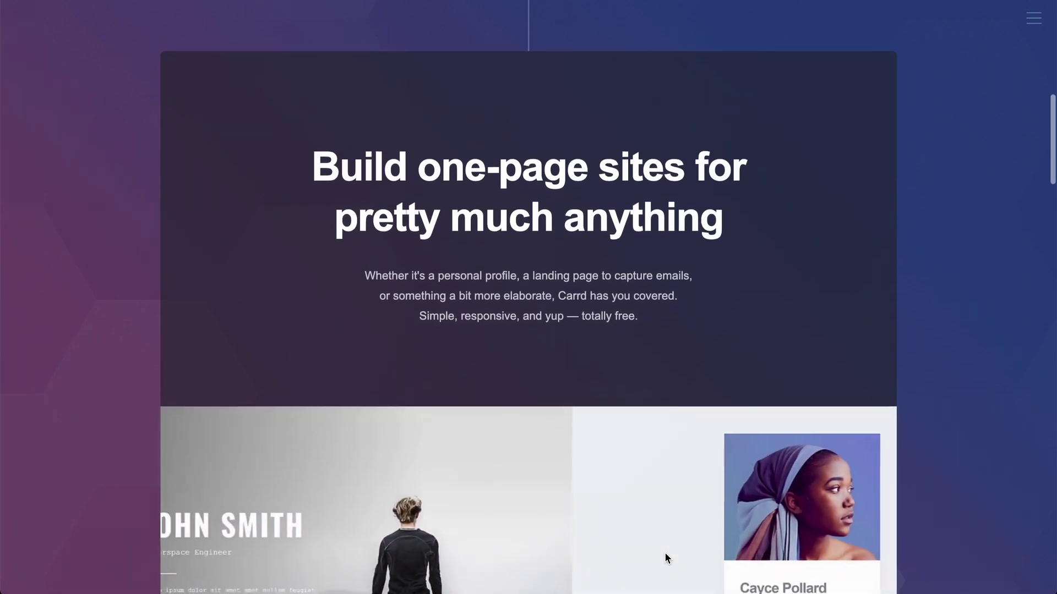
# - Scroll down Carrd's one-page-site homepage through its Simple and Responsive sections
pyautogui.scroll(-5, 665, 553)
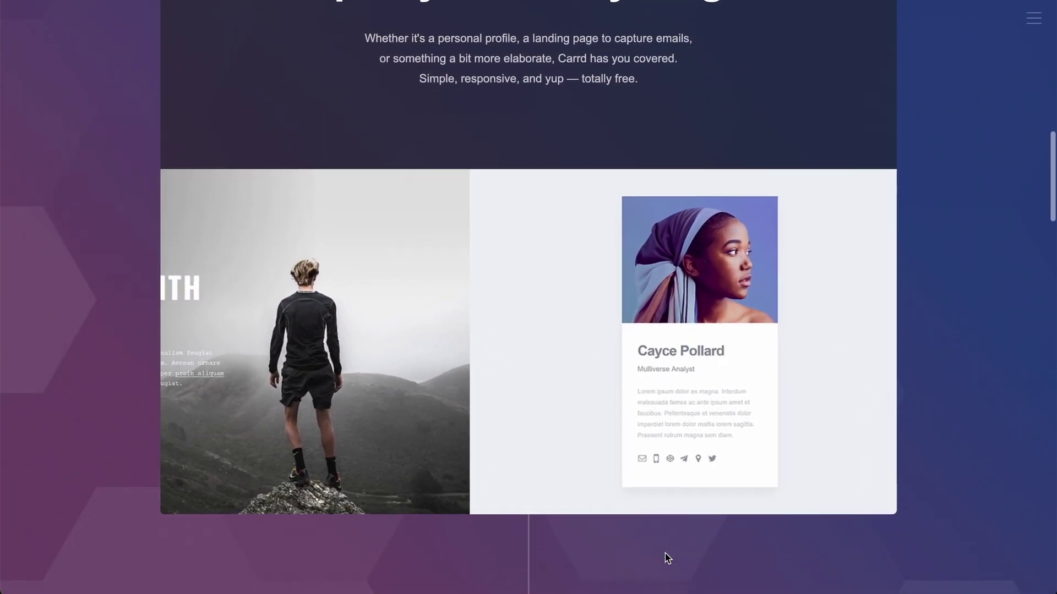
pyautogui.scroll(-7, 666, 556)
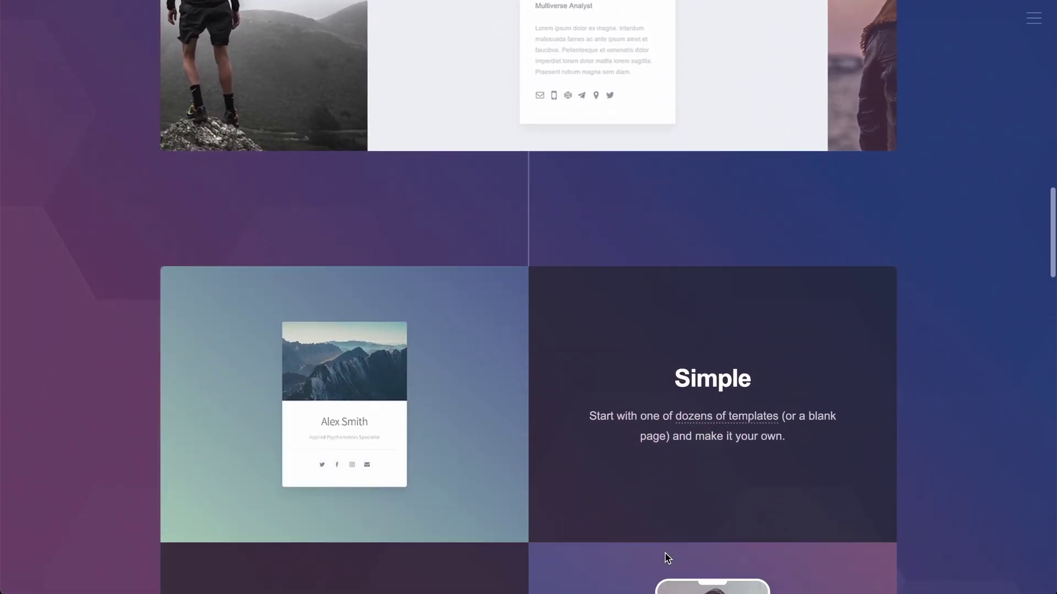
pyautogui.scroll(-6, 667, 559)
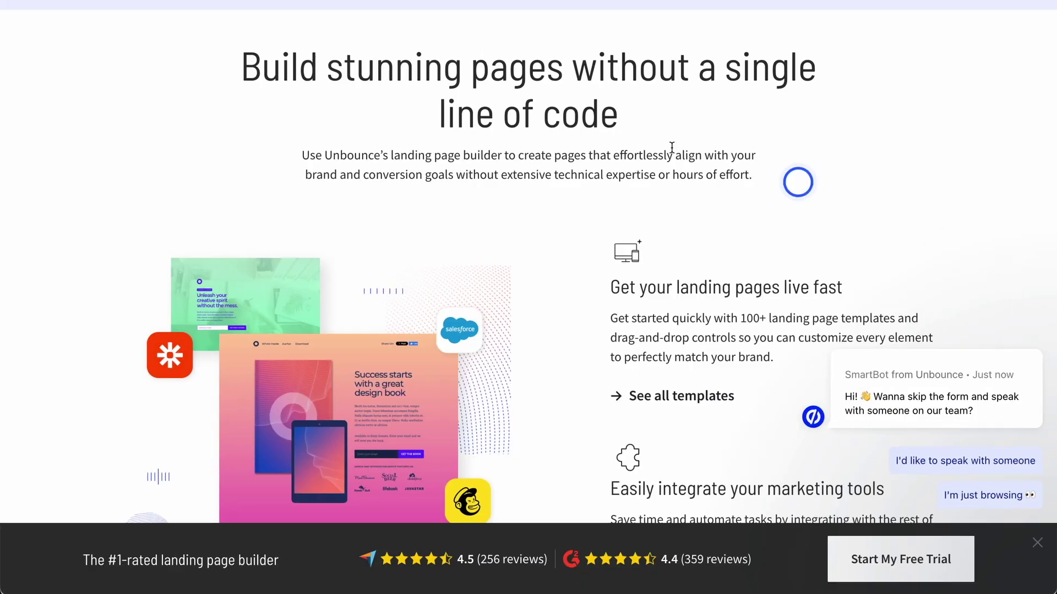
# - Scroll the Unbounce no-code builder page down to its integrations section
pyautogui.scroll(-3, 623, 117)
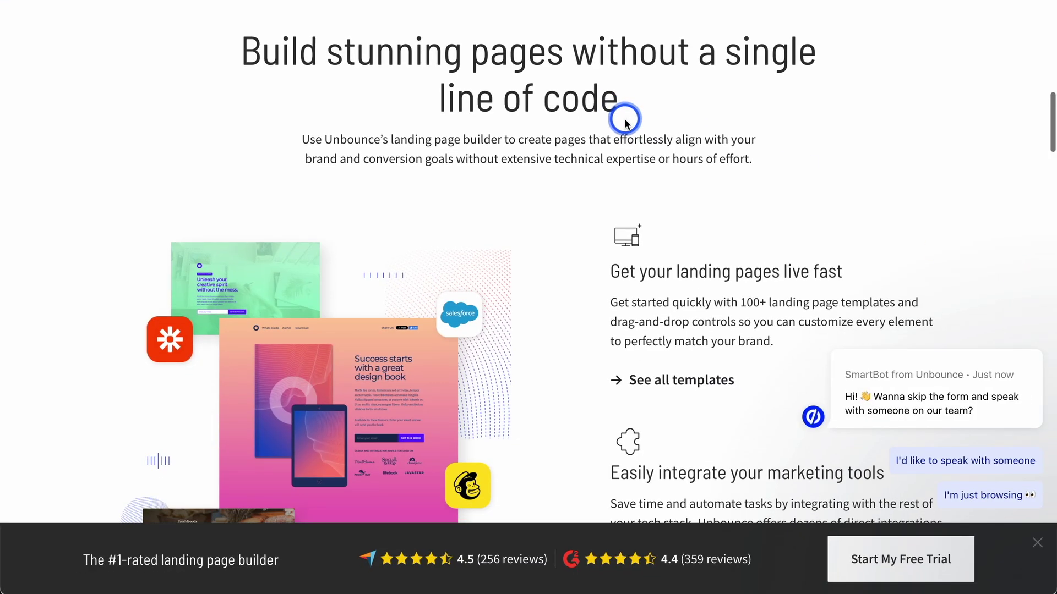
pyautogui.scroll(-3, 378, 322)
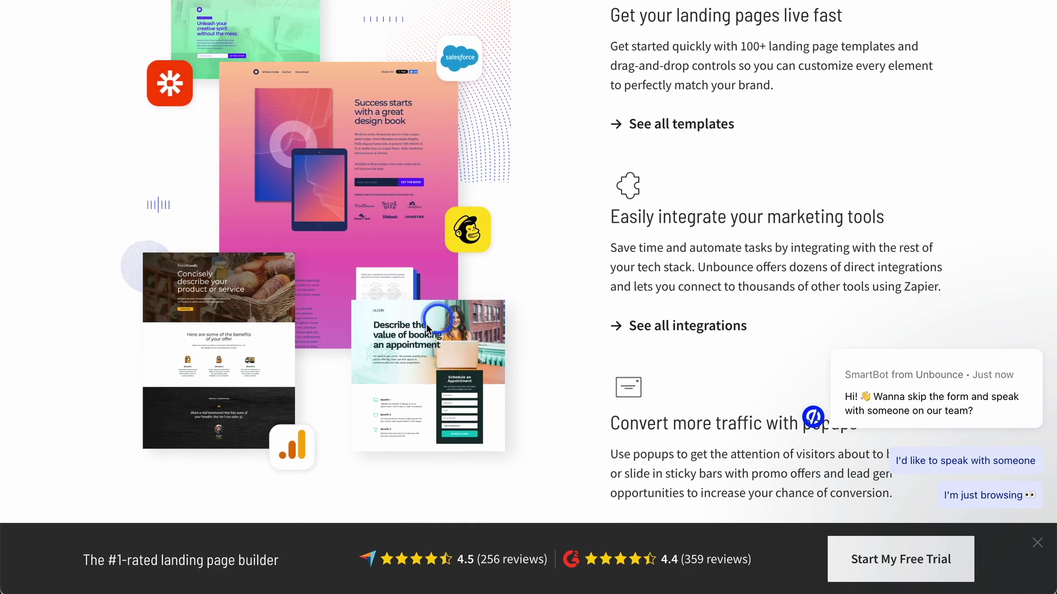
pyautogui.scroll(1, 432, 260)
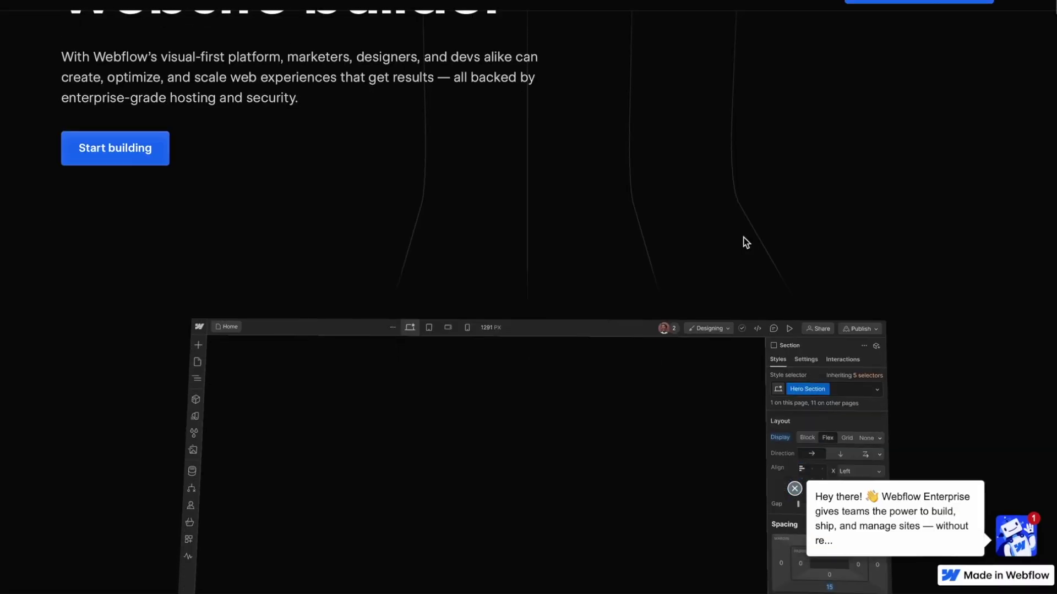
# - Scroll the Webflow homepage down to the 'Creative power that goes beyond templates' section
pyautogui.scroll(-10, 743, 243)
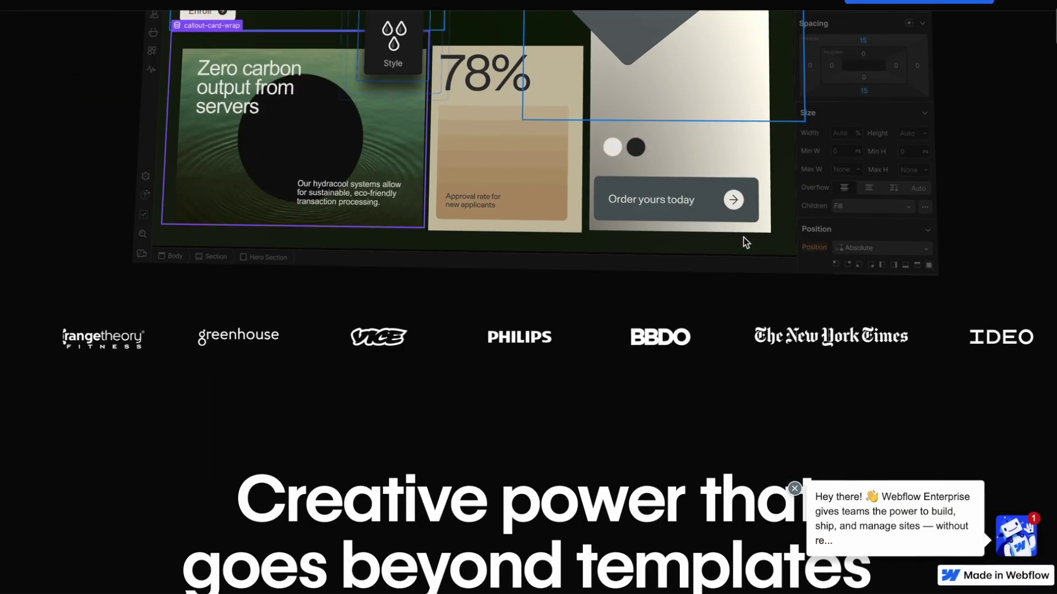
pyautogui.scroll(-4, 746, 242)
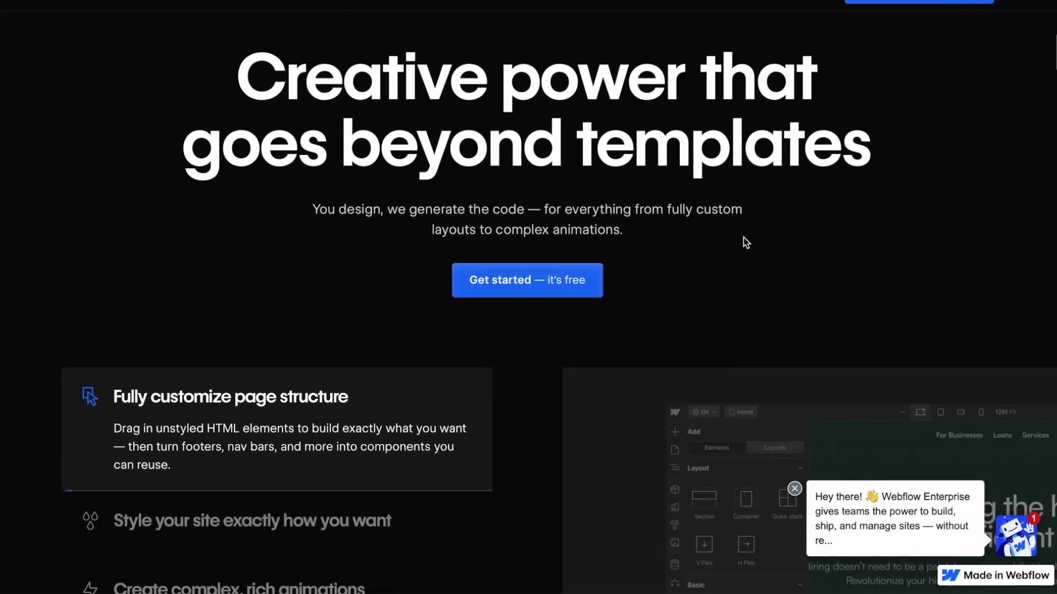
pyautogui.scroll(-3, 746, 242)
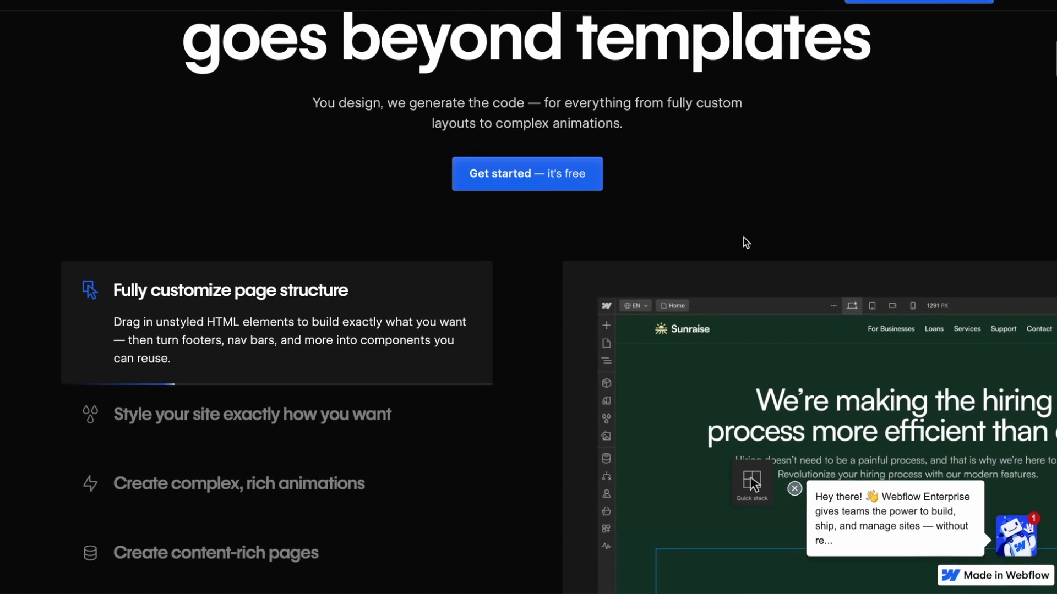